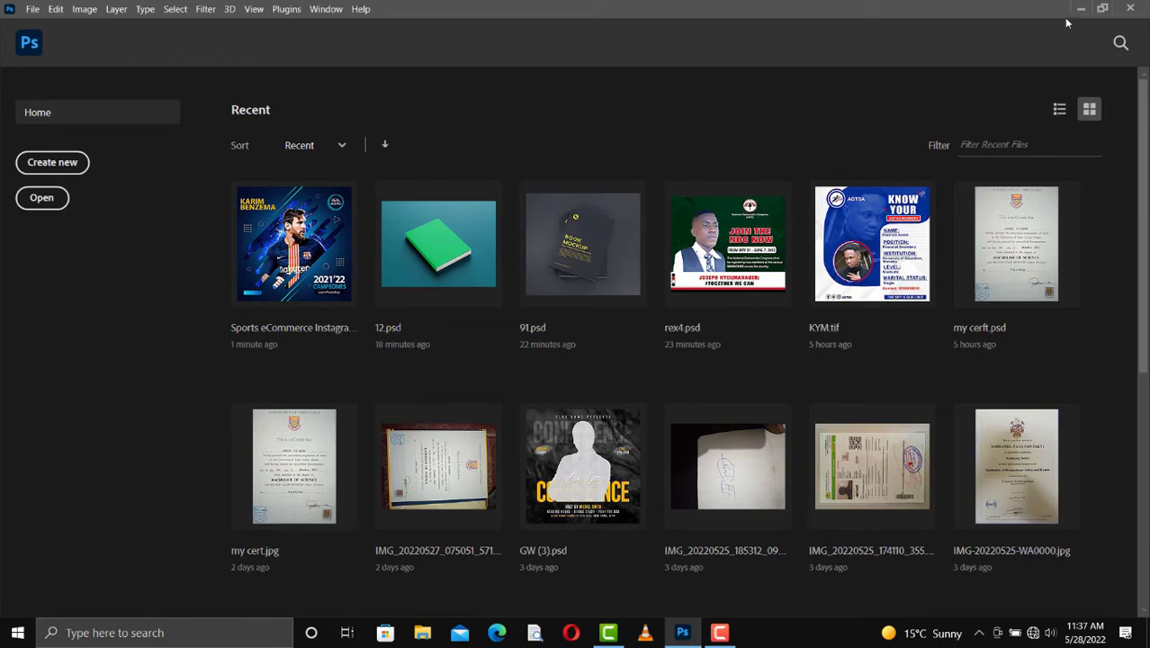
Step: Minimize the Photoshop window and refresh the desktop
{"action": "left_click", "coordinate": [1081, 8]}
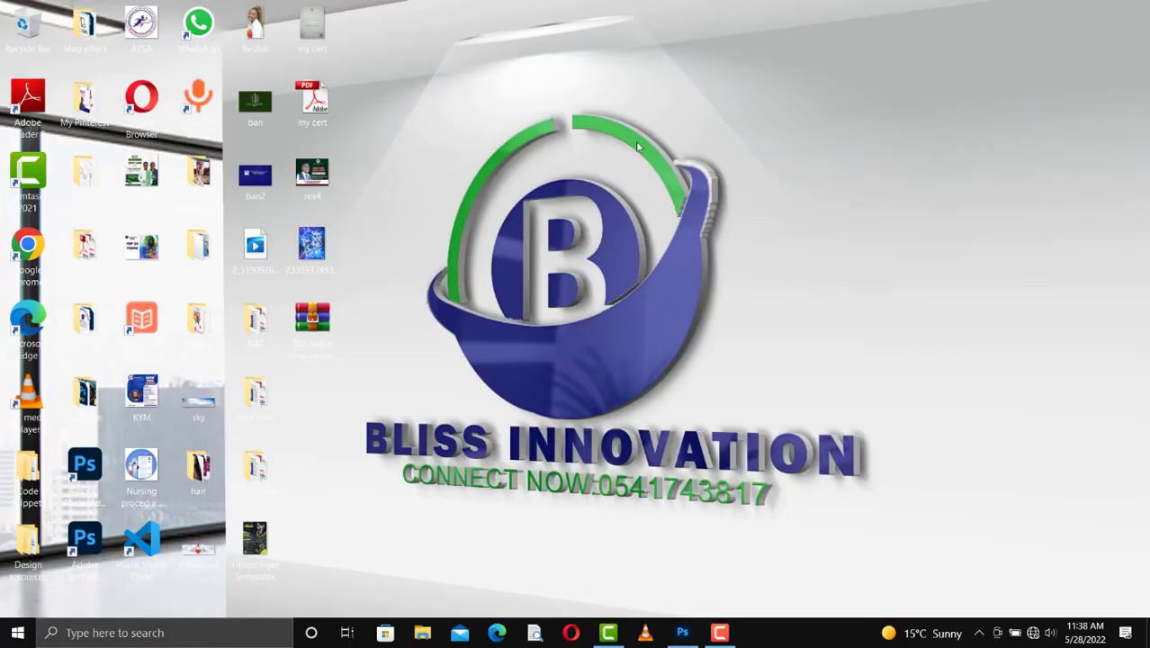
{"action": "right_click", "coordinate": [617, 114]}
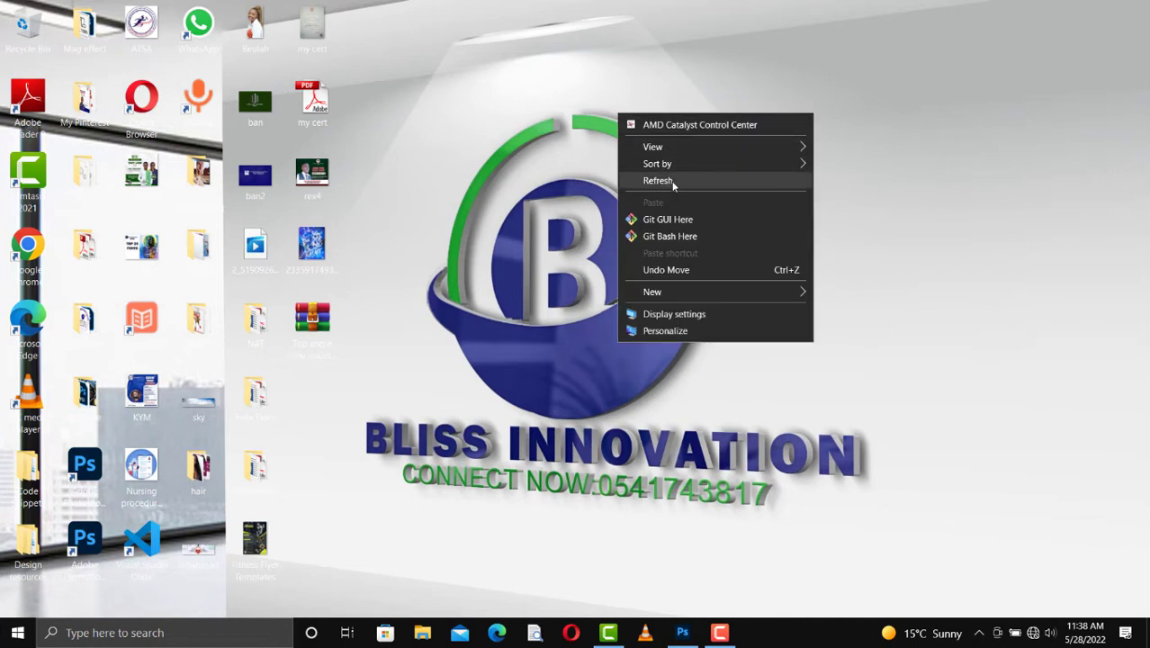
{"action": "left_click", "coordinate": [671, 182]}
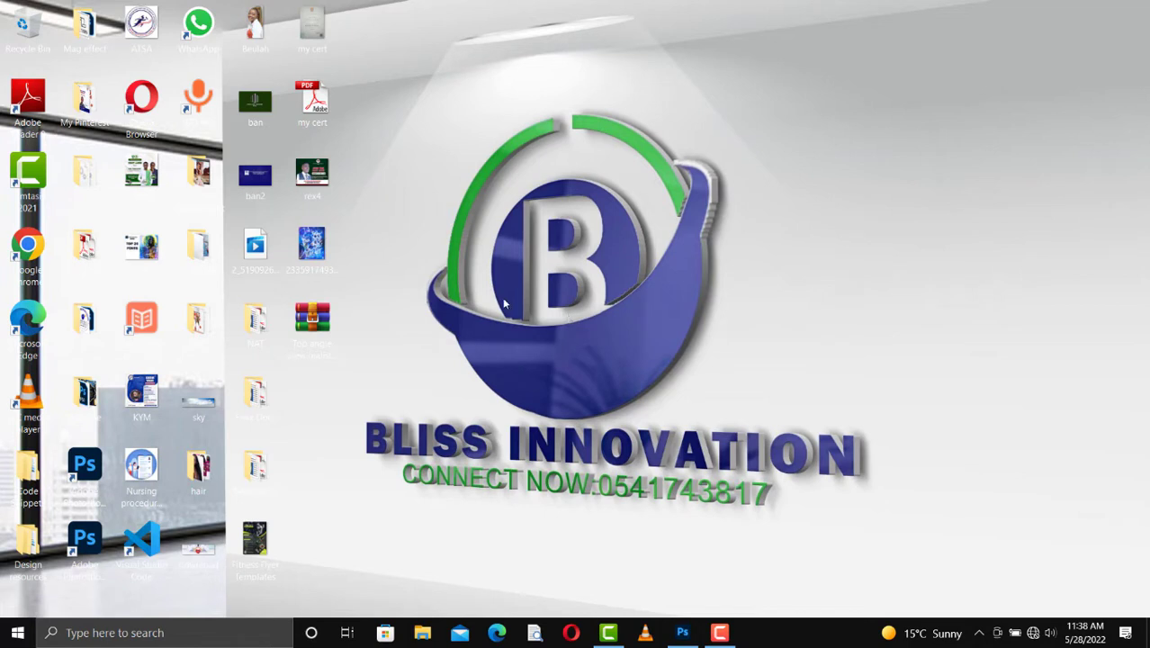
Step: Open the "Top angle view realistic book cover mockup" archive from the desktop and open its 12.psd file in Photoshop
{"action": "left_click", "coordinate": [326, 338]}
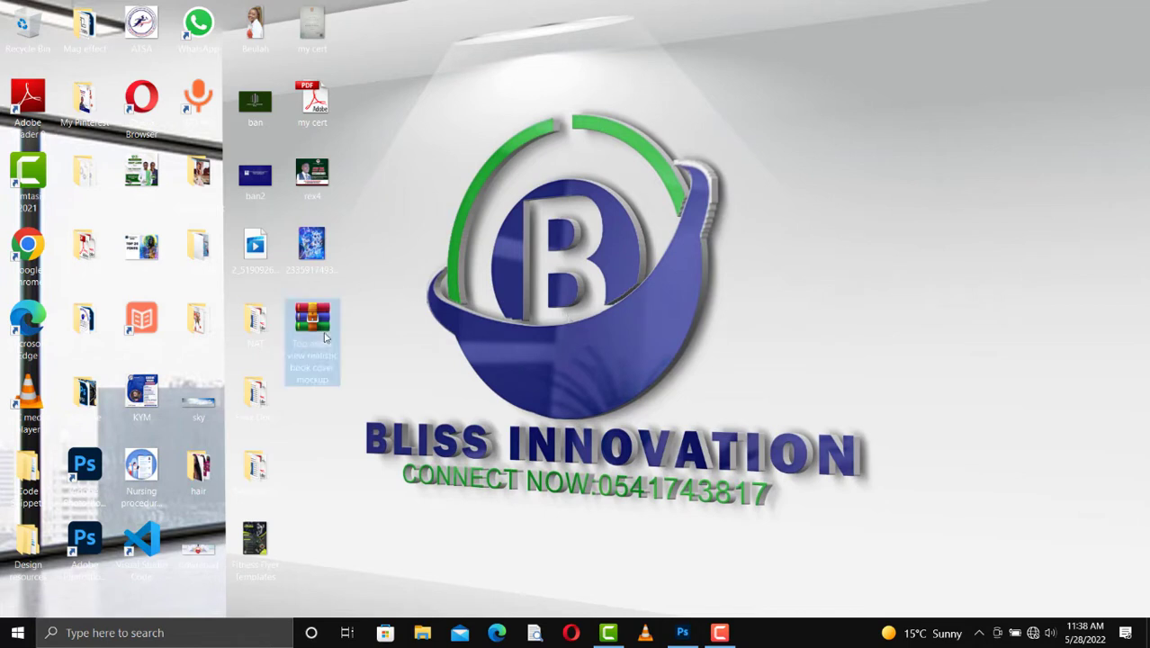
{"action": "left_click", "coordinate": [307, 379]}
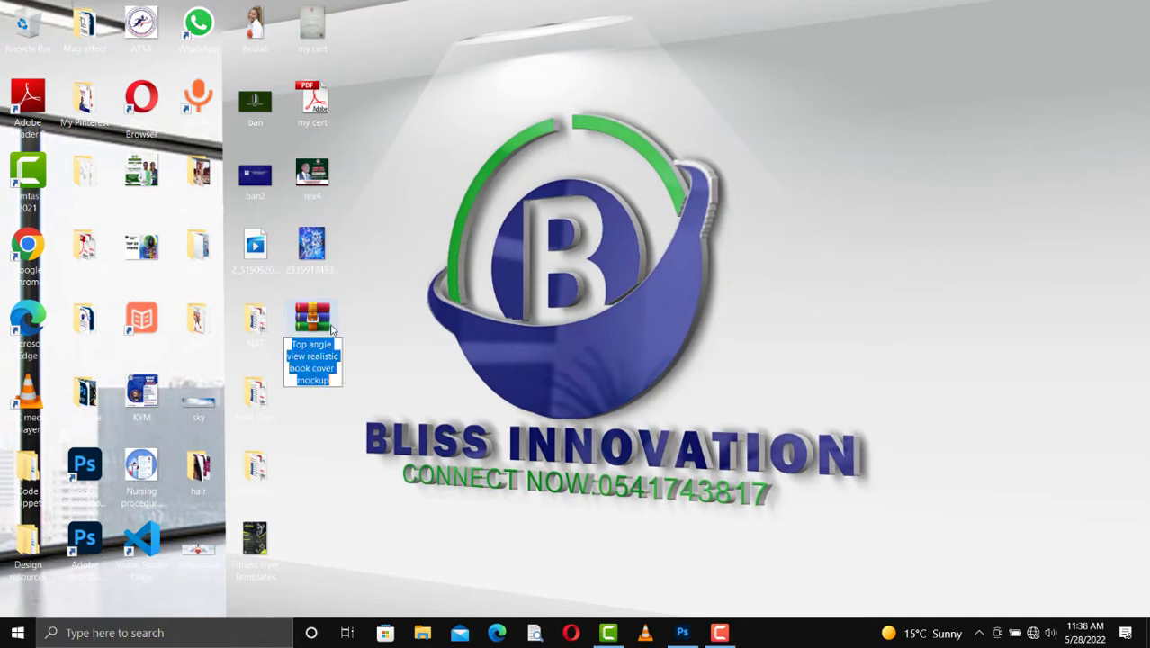
{"action": "left_click", "coordinate": [346, 324]}
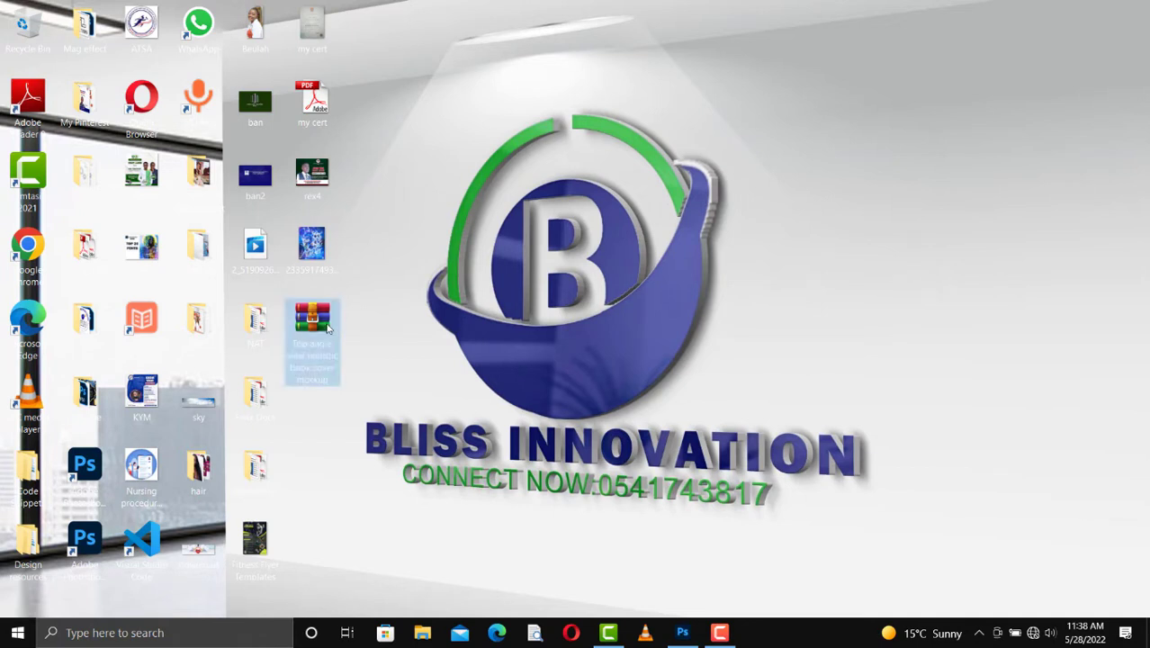
{"action": "double_click", "coordinate": [328, 330]}
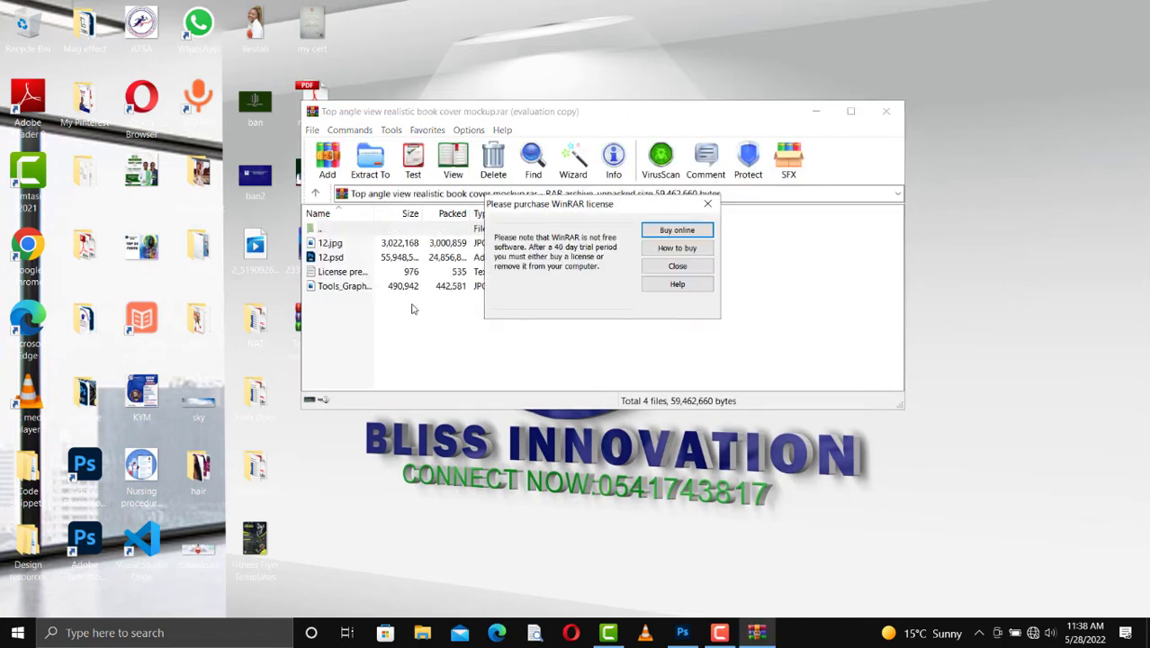
{"action": "left_click", "coordinate": [703, 268]}
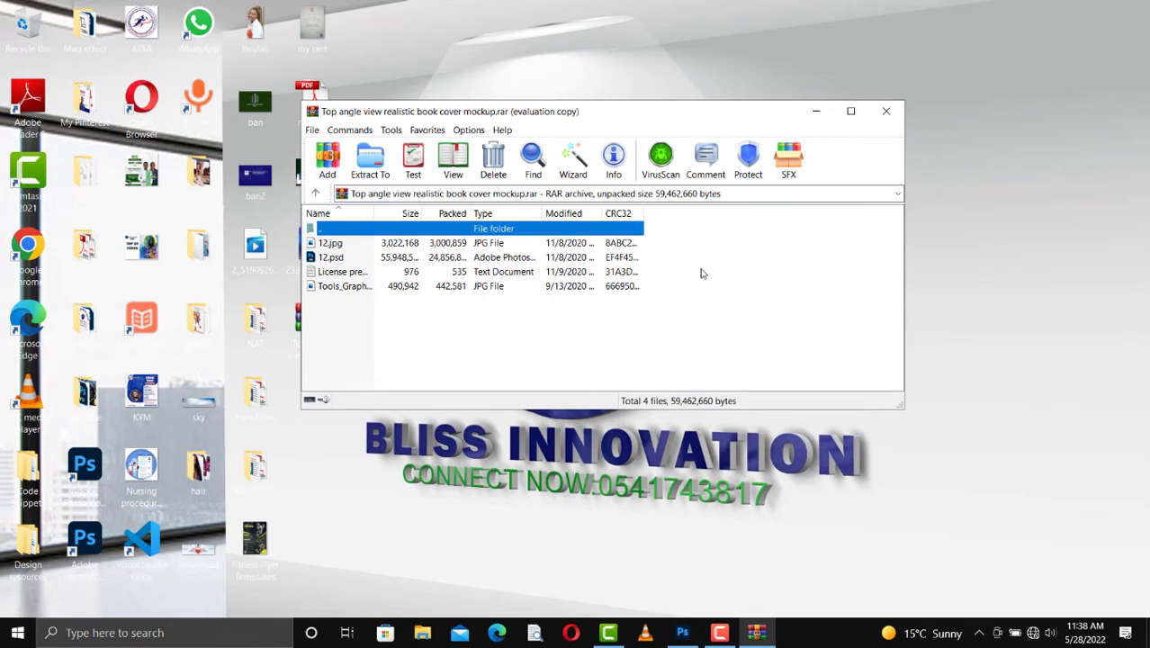
{"action": "left_click", "coordinate": [335, 260]}
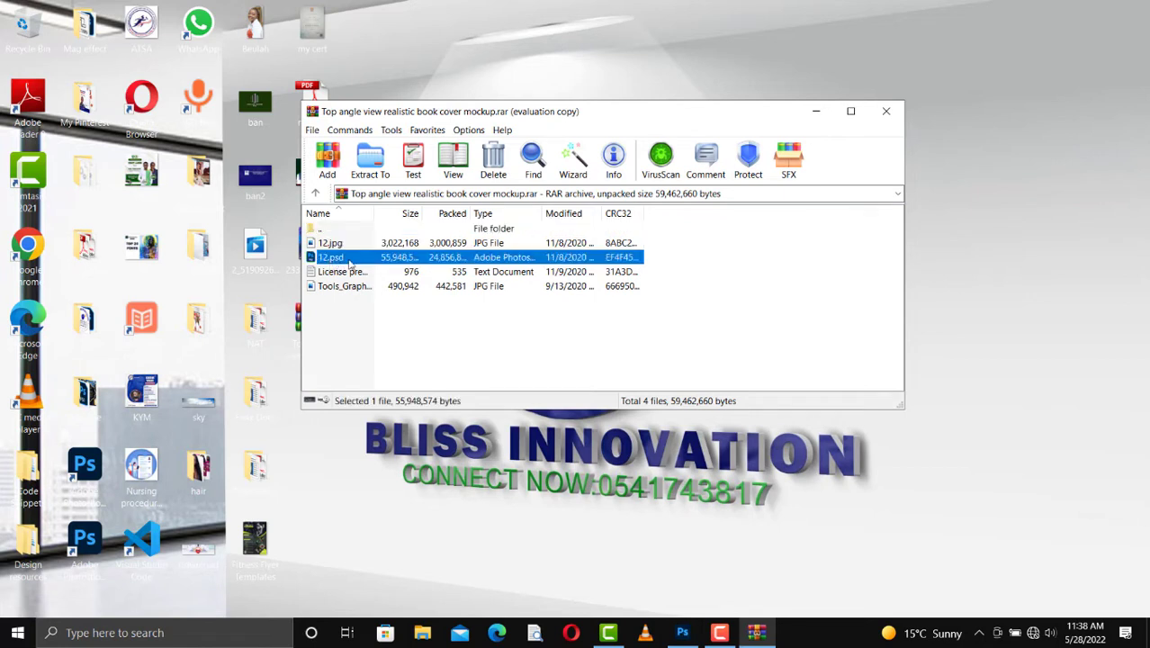
{"action": "double_click", "coordinate": [350, 262]}
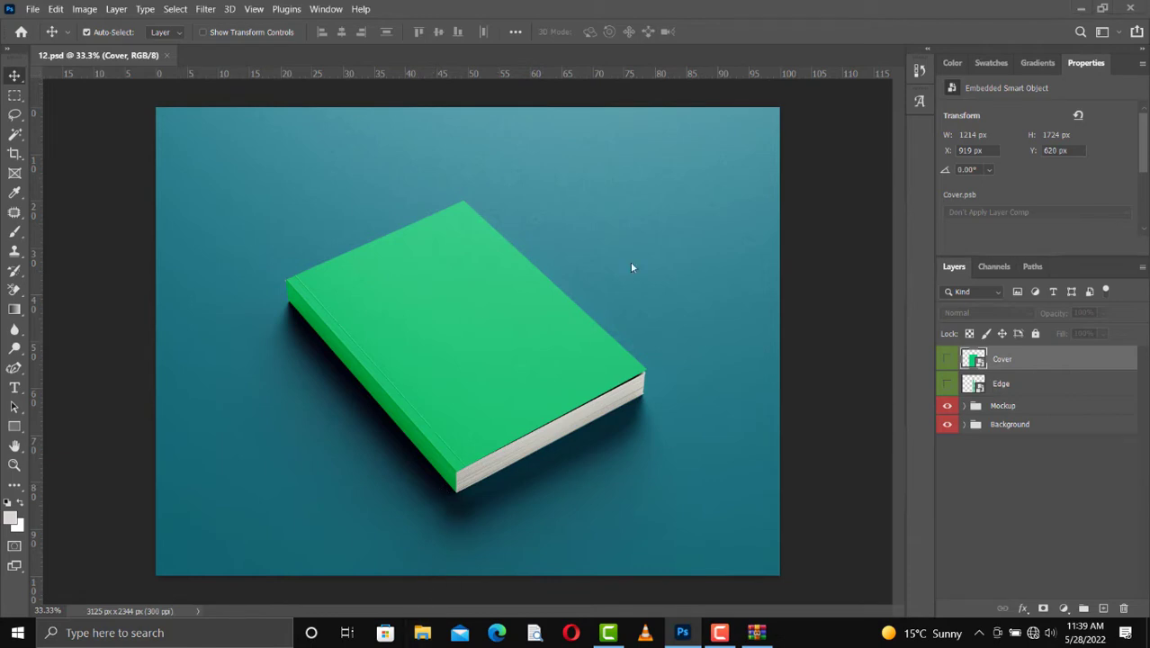
Step: Preview the cover artwork image from the recent files in File Explorer, and return to the mockup in Photoshop
{"action": "key", "text": "super+e"}
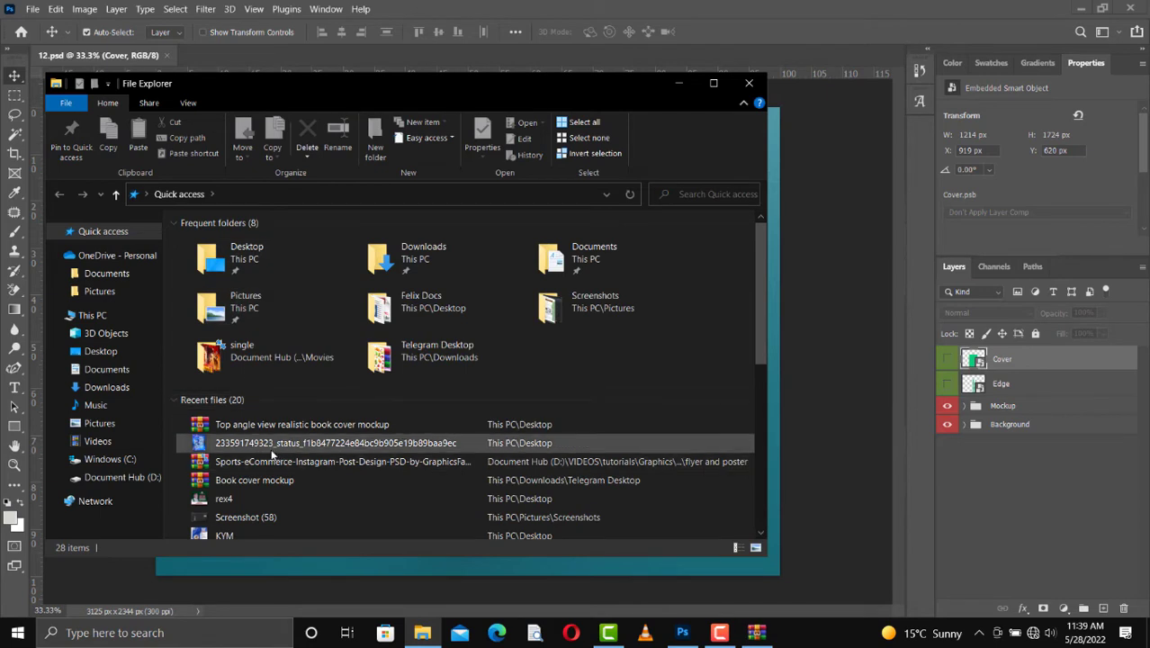
{"action": "double_click", "coordinate": [293, 445]}
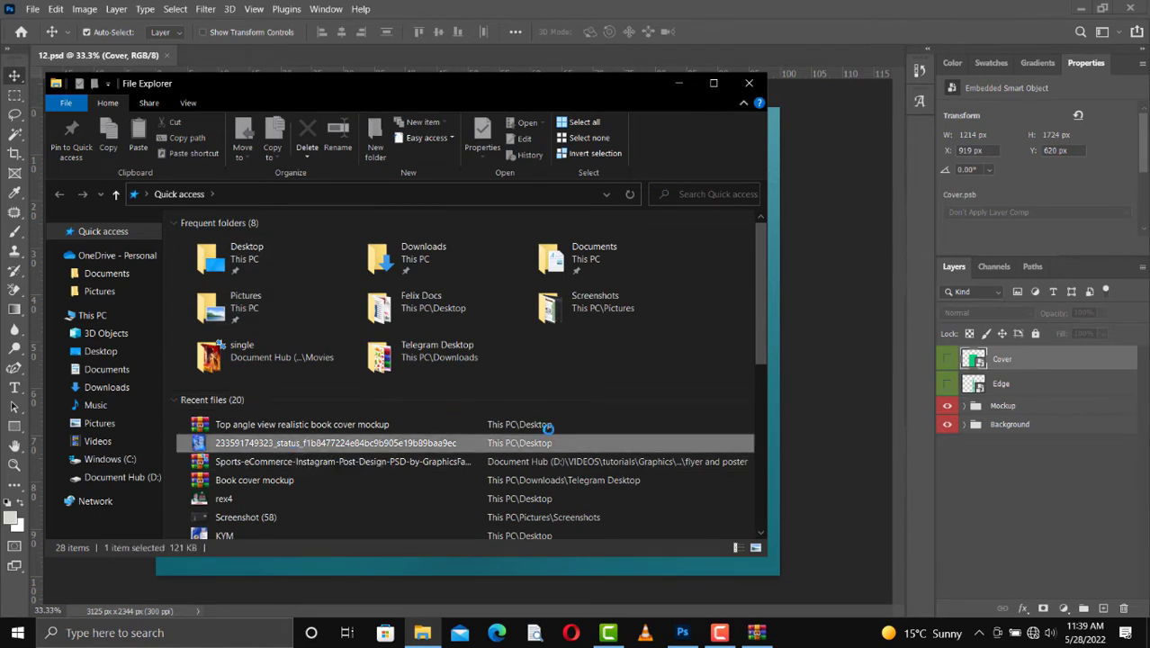
{"action": "left_click_drag", "start_coordinate": [626, 441], "coordinate": [544, 444]}
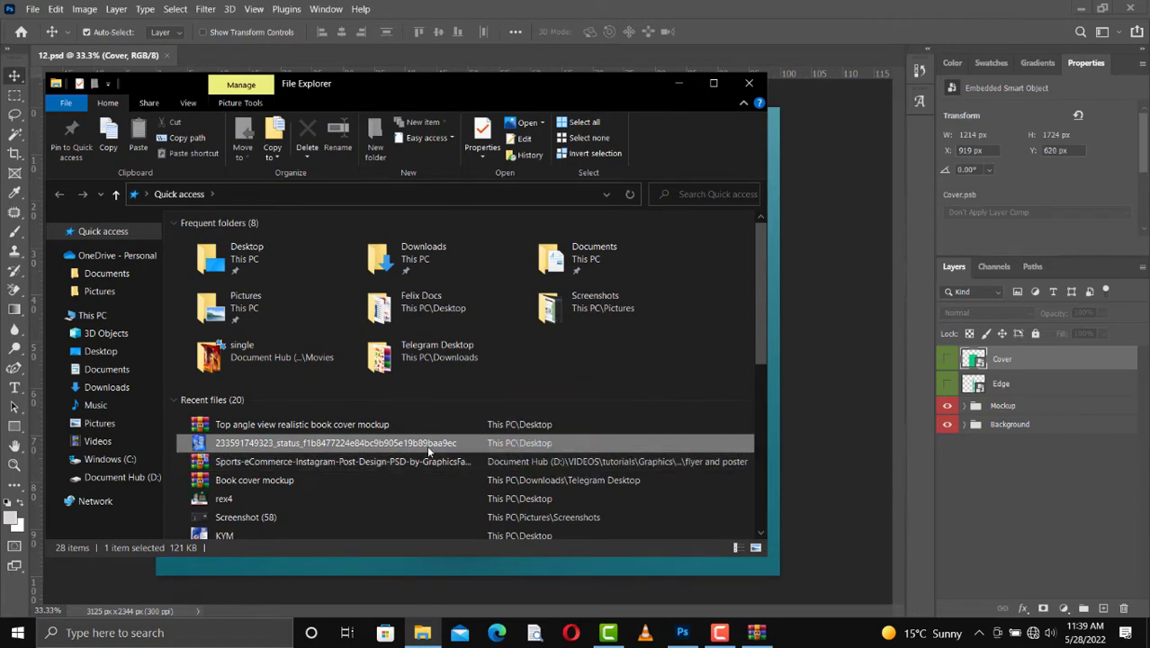
{"action": "left_click", "coordinate": [679, 85]}
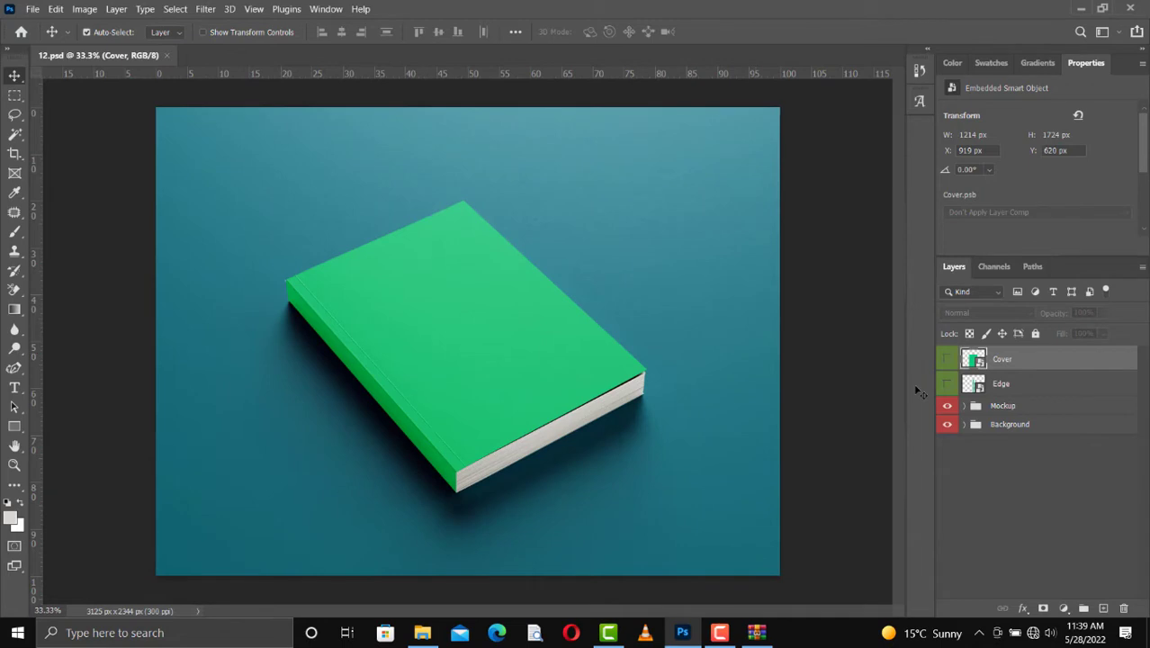
Step: Open the contents of the Cover smart object for editing, leaving the layer hidden in the mockup
{"action": "left_click", "coordinate": [456, 364]}
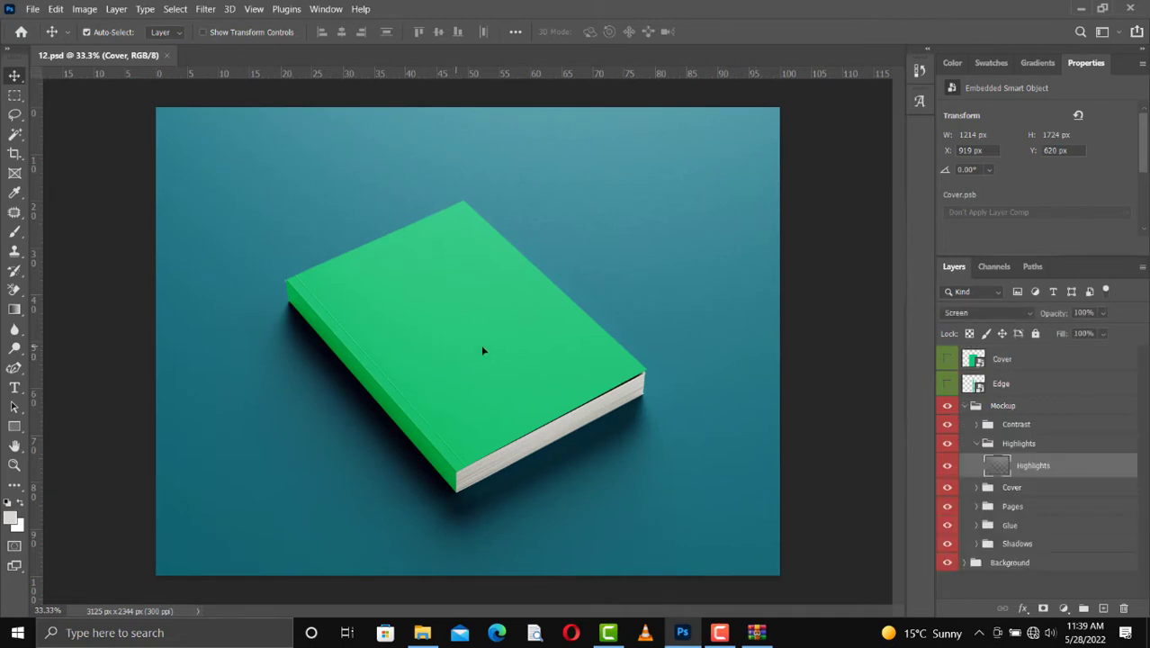
{"action": "left_click", "coordinate": [1004, 360]}
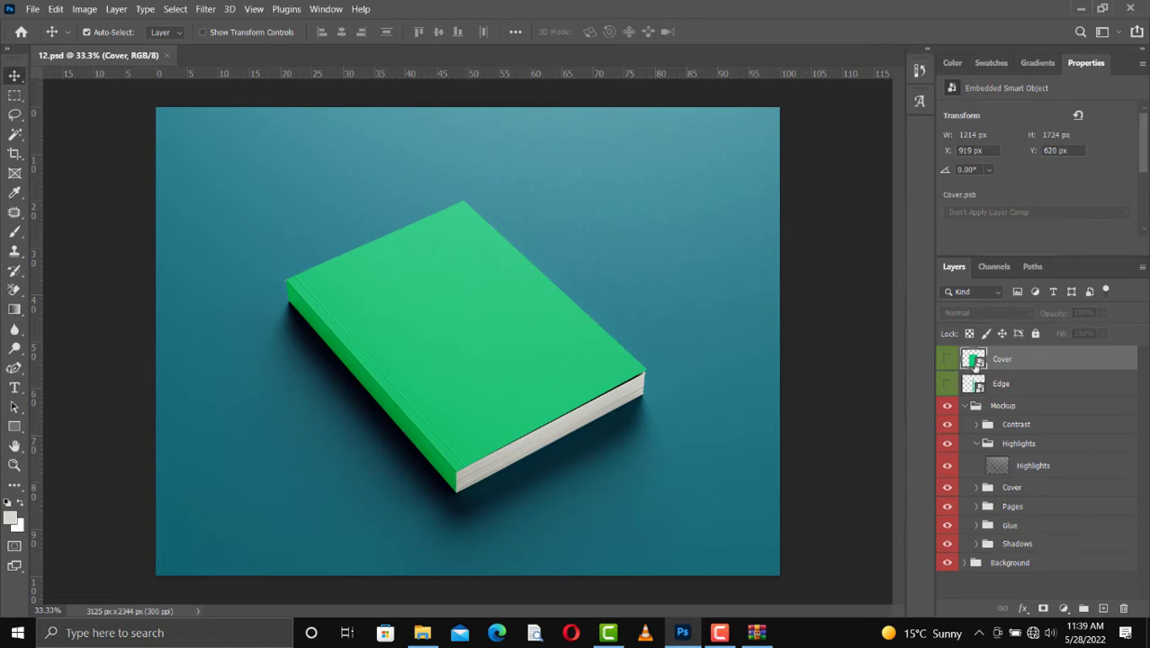
{"action": "left_click", "coordinate": [948, 360]}
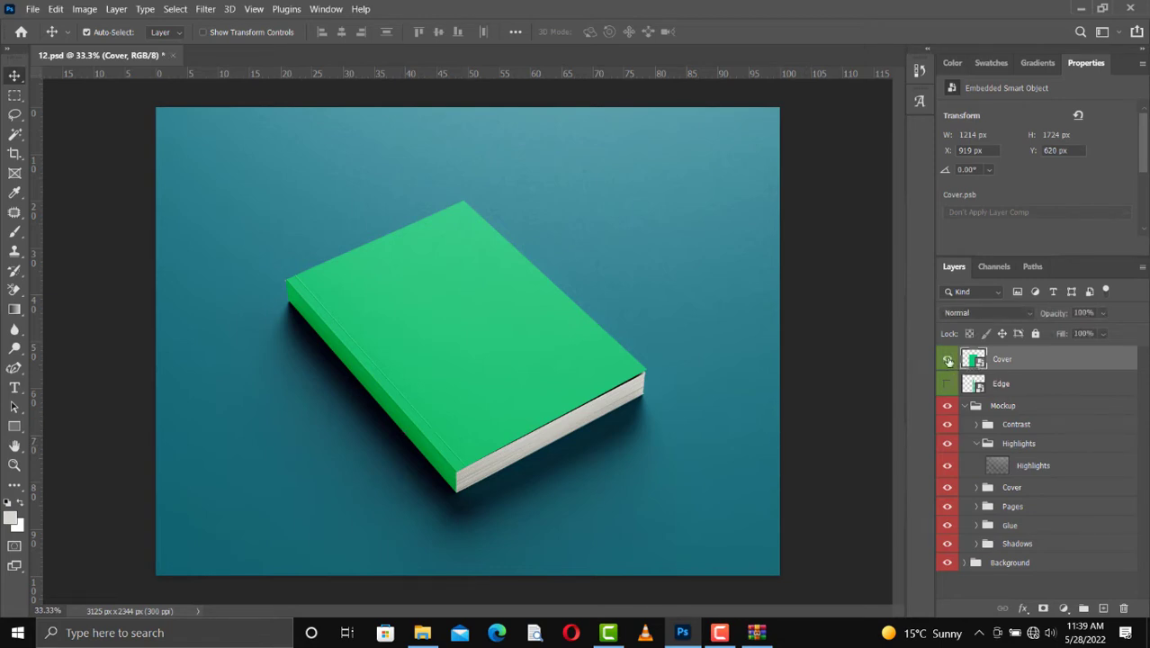
{"action": "left_click", "coordinate": [949, 360]}
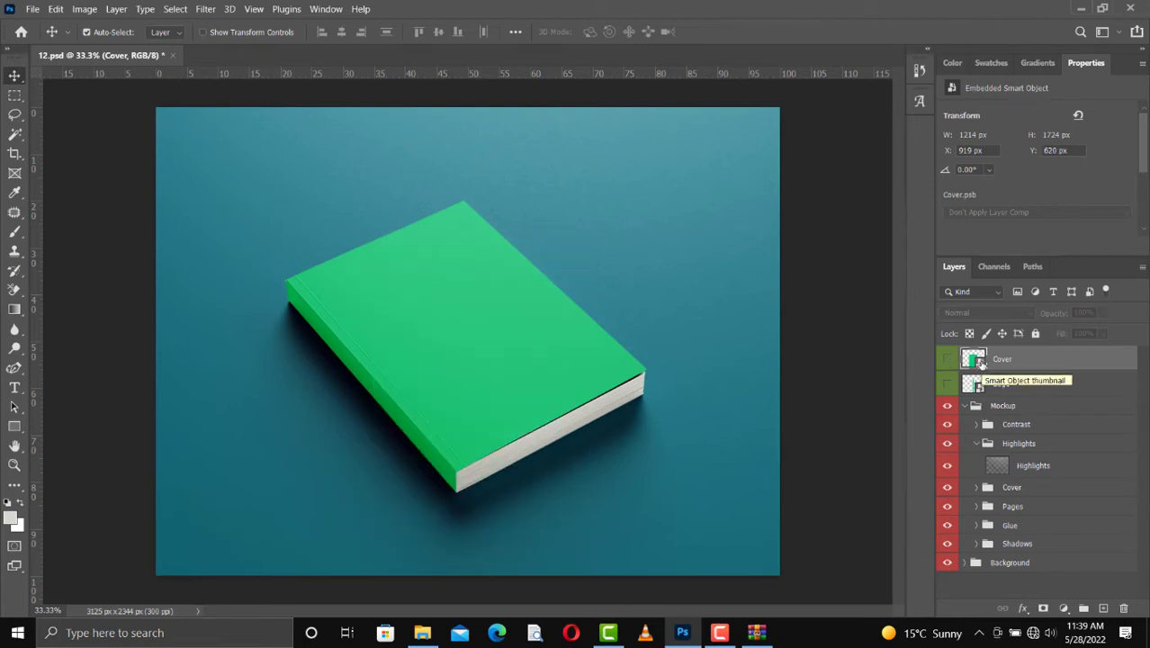
{"action": "double_click", "coordinate": [982, 363]}
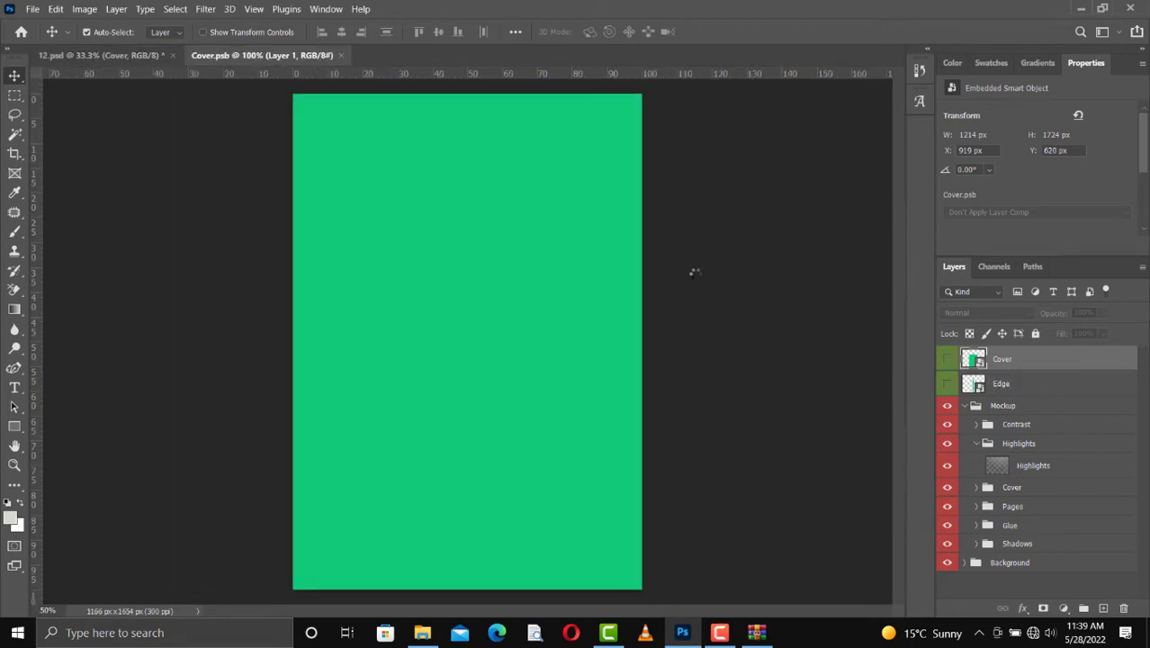
Step: Place the football champions artwork from File Explorer into Cover.psb and scale it proportionally to 1324 × 1654 px, covering the canvas
{"action": "left_click", "coordinate": [422, 634]}
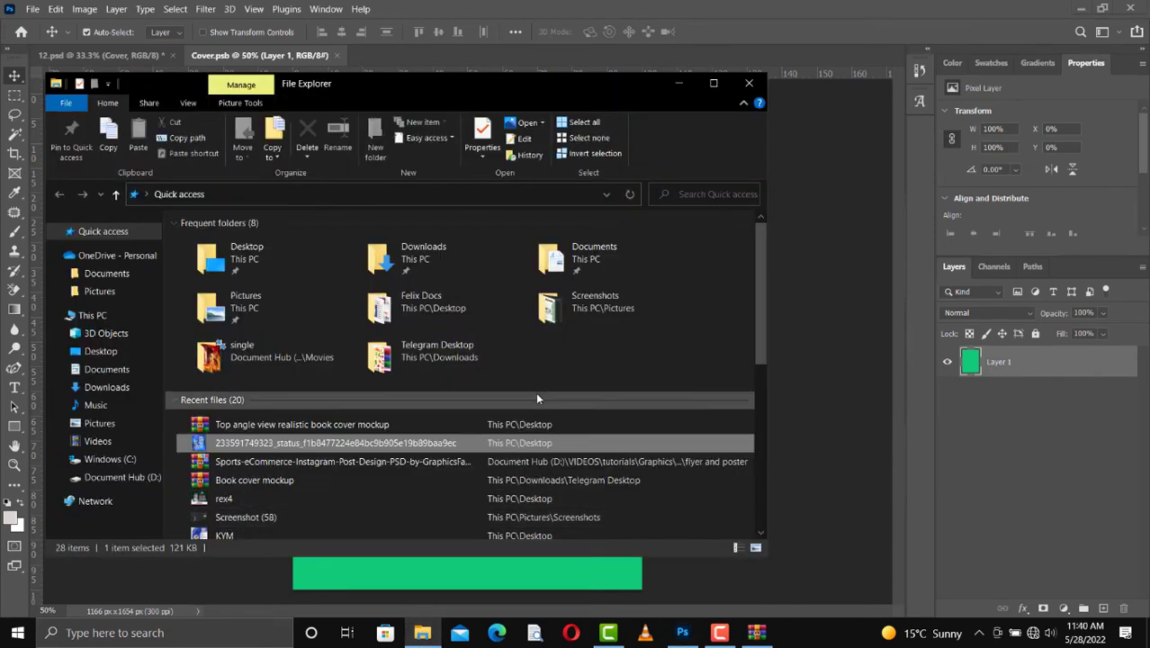
{"action": "left_click_drag", "start_coordinate": [363, 447], "coordinate": [875, 349]}
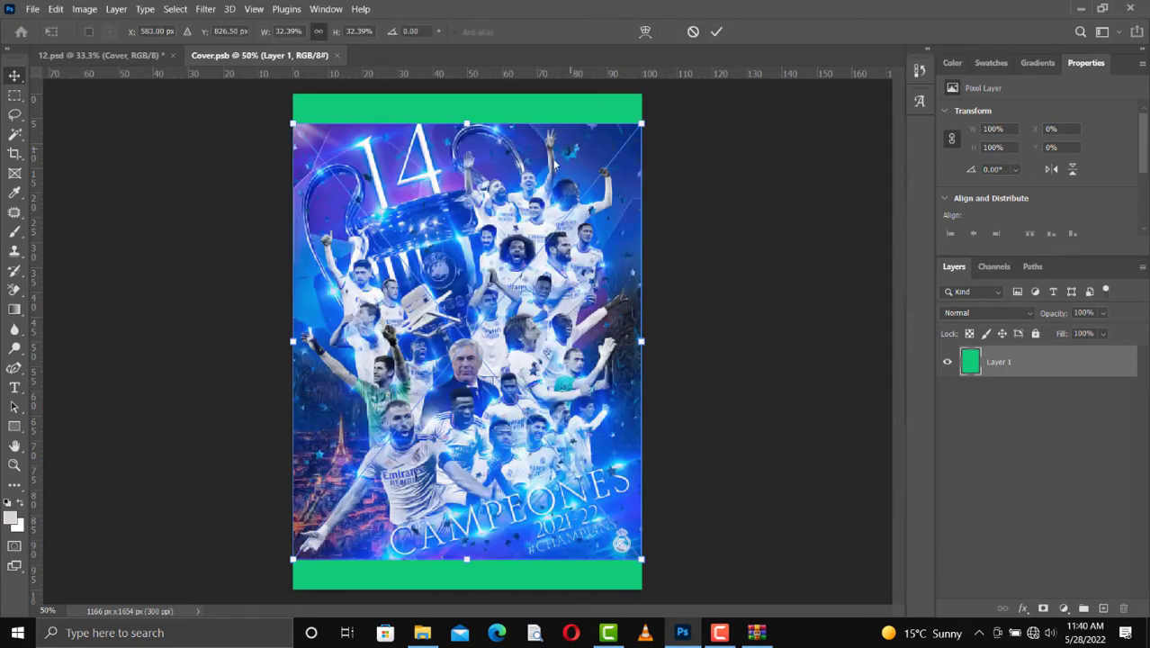
{"action": "left_click_drag", "start_coordinate": [467, 122], "coordinate": [458, 89]}
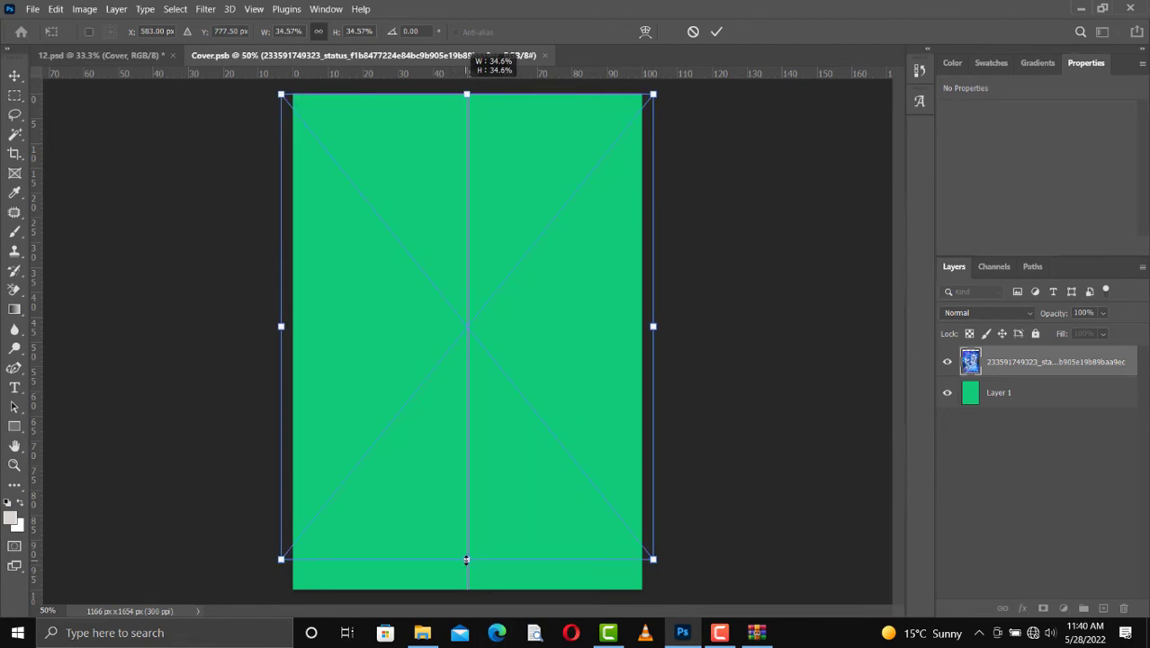
{"action": "left_click_drag", "start_coordinate": [466, 560], "coordinate": [466, 590]}
{"action": "key", "text": "Return"}
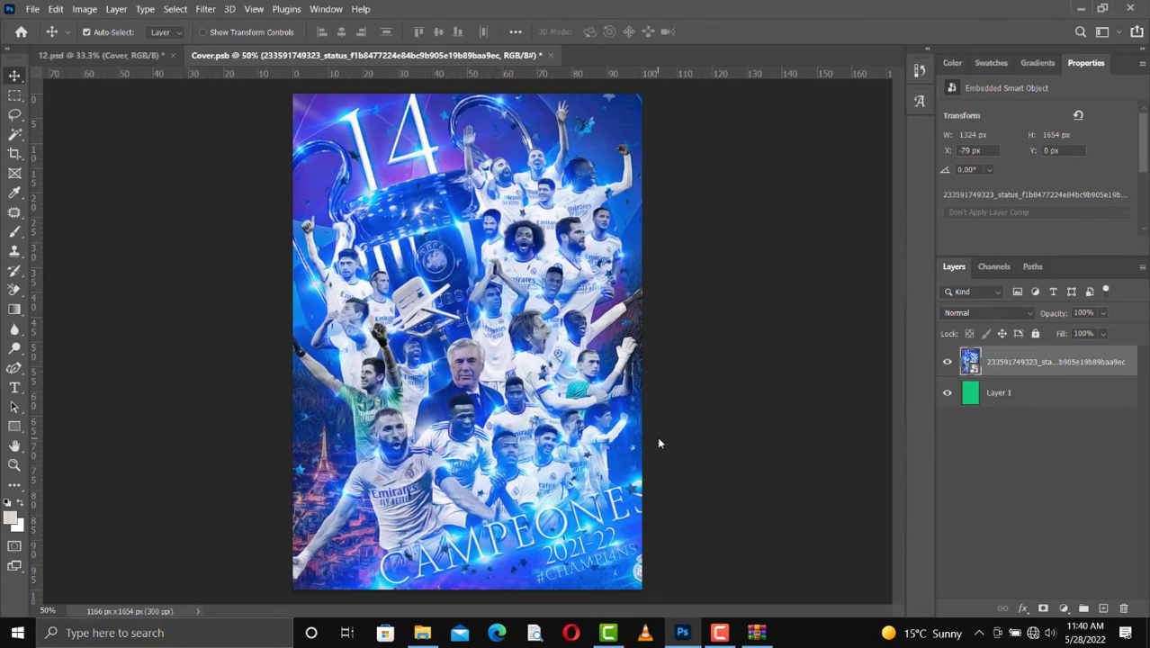
Step: Save Cover.psb to update the book's front cover and return to the 12.psd document
{"action": "key", "text": "ctrl"}
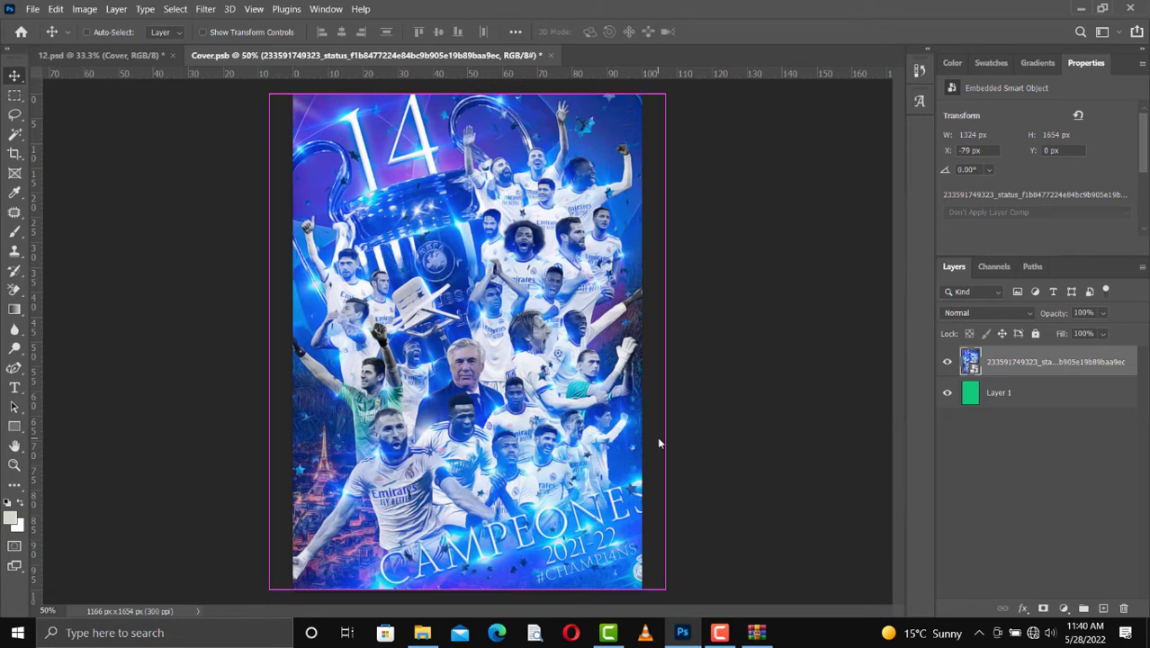
{"action": "key", "text": "ctrl+s"}
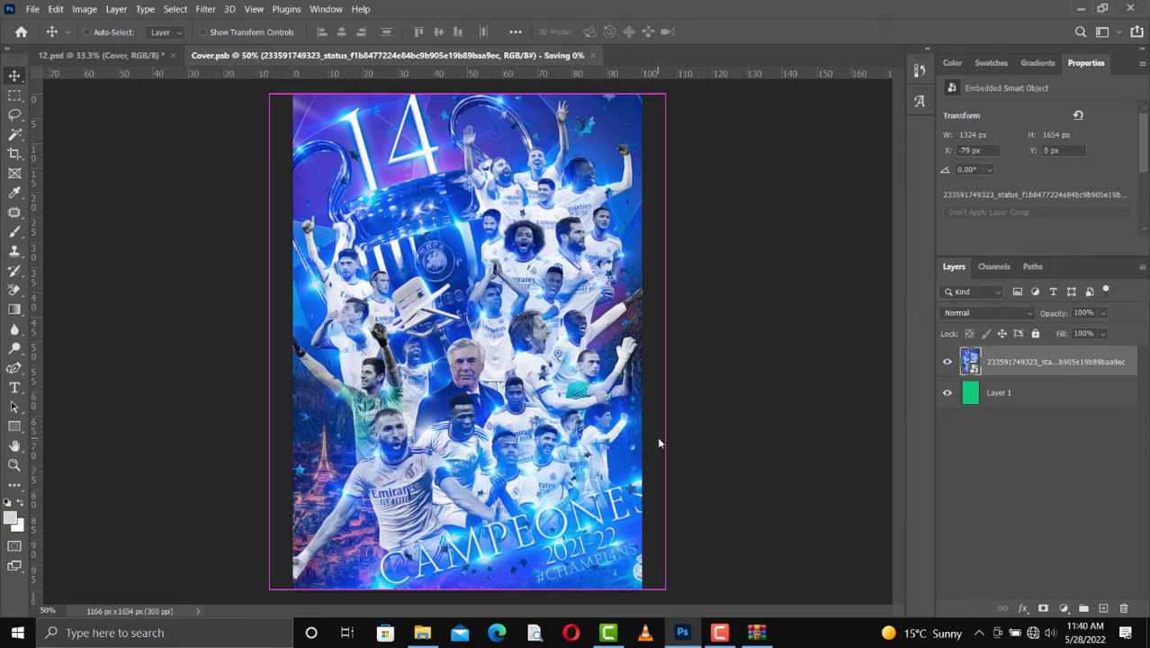
{"action": "left_click", "coordinate": [141, 57]}
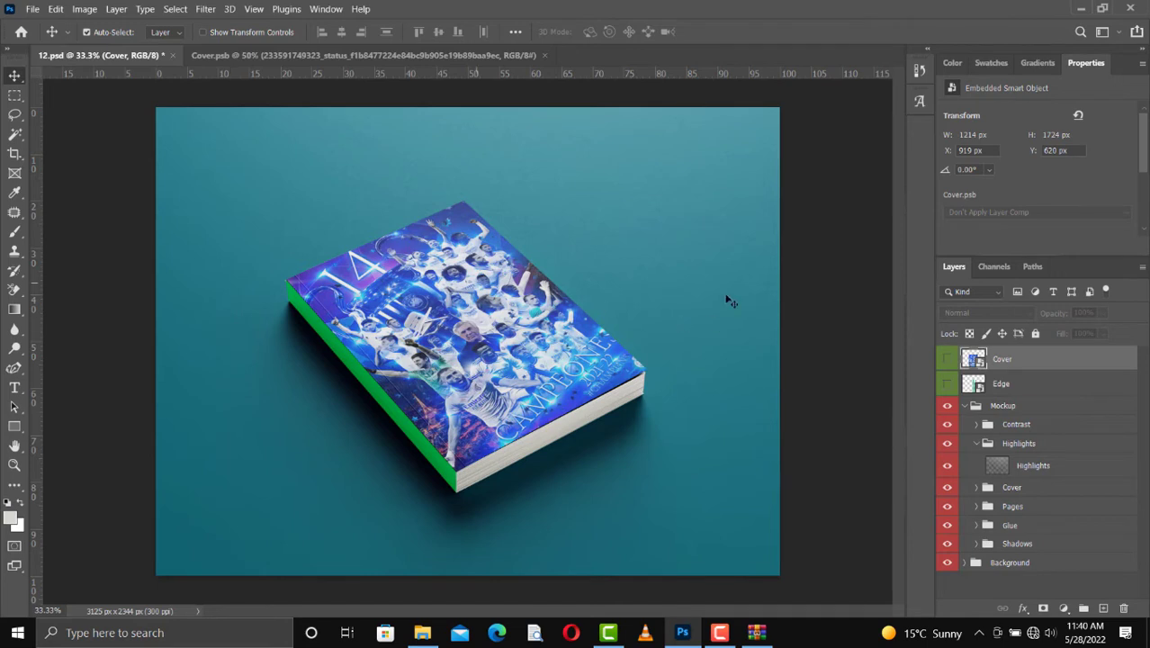
Step: Open the contents of the Edge smart object, which holds the book's green spine, for editing
{"action": "left_click", "coordinate": [962, 409]}
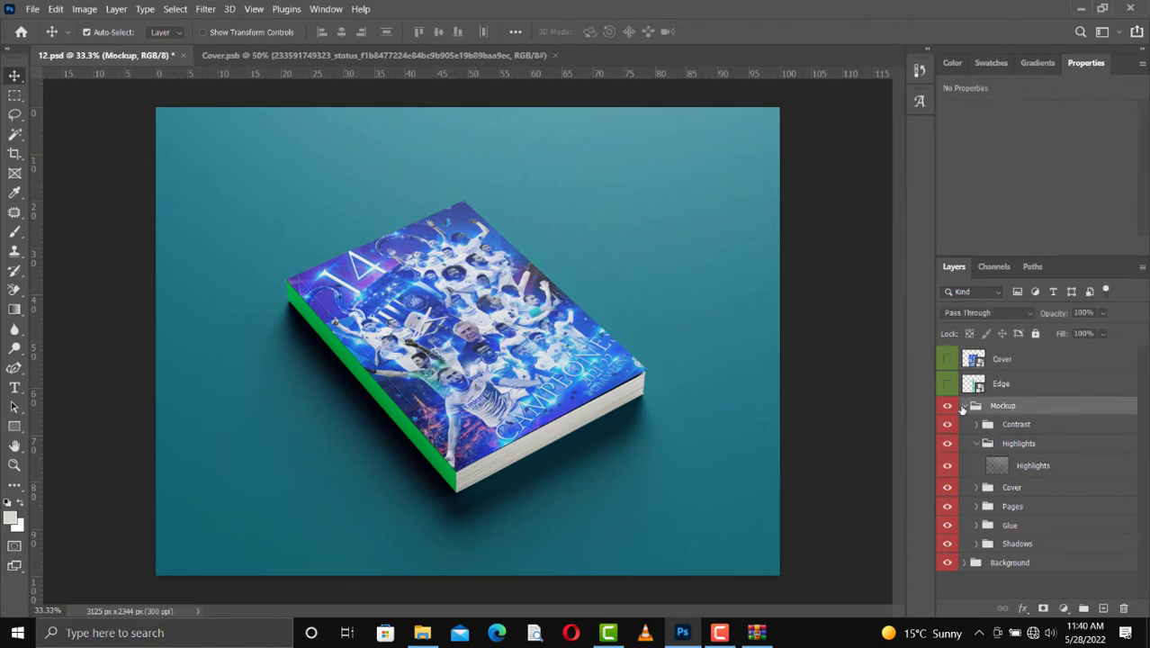
{"action": "left_click", "coordinate": [434, 460]}
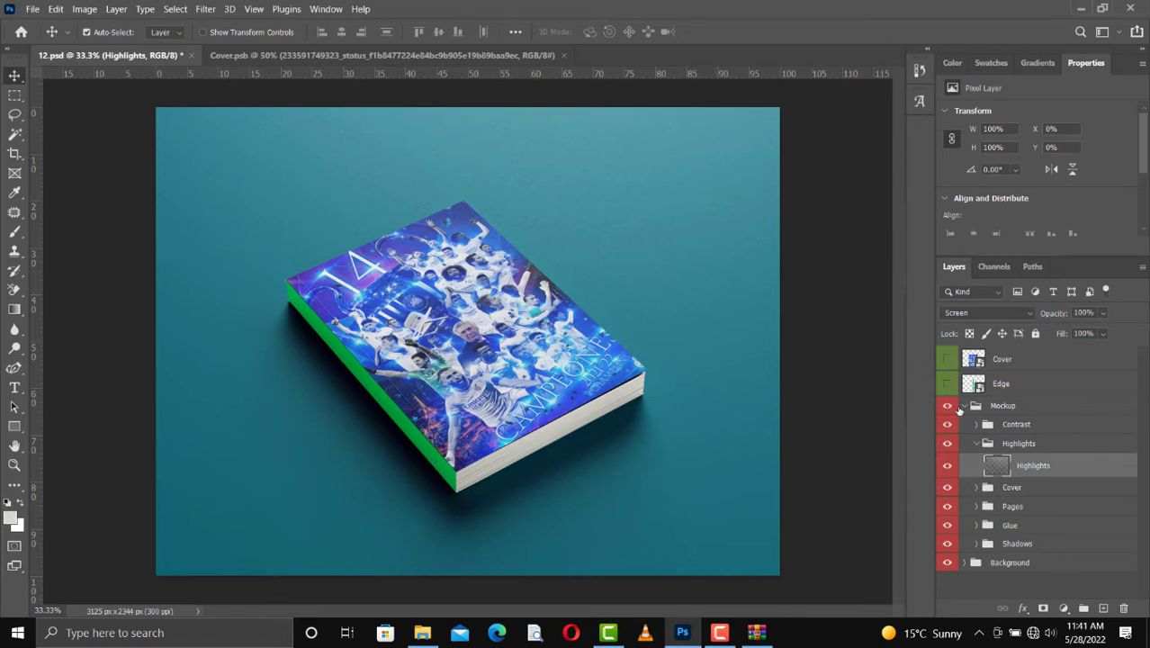
{"action": "left_click", "coordinate": [962, 407]}
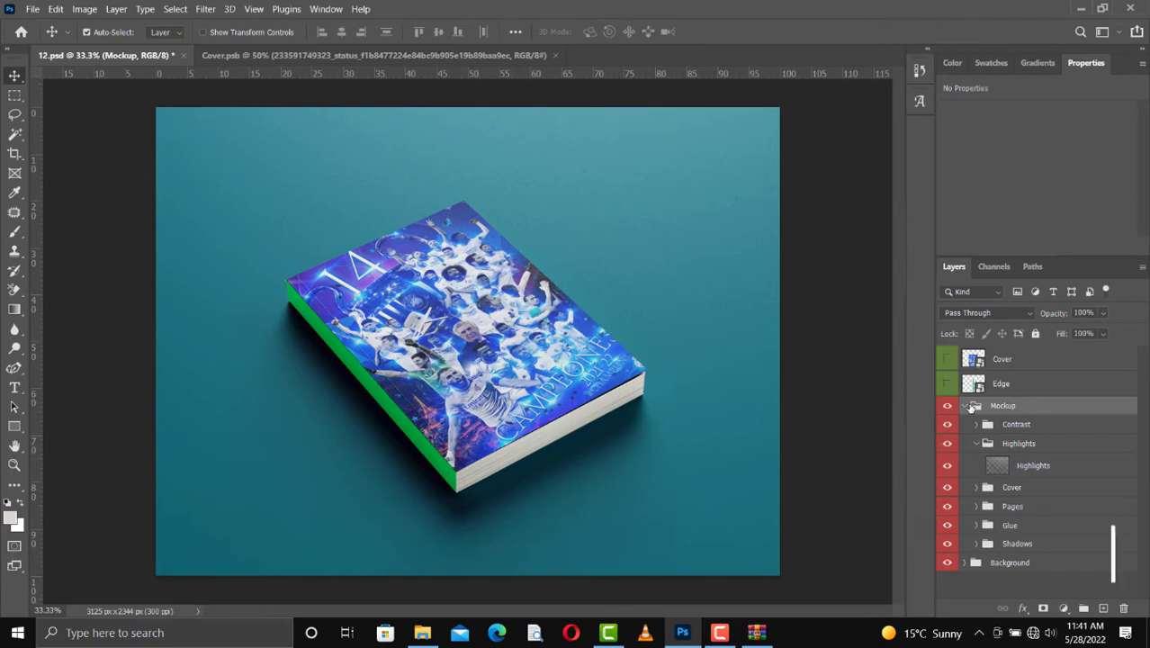
{"action": "left_click", "coordinate": [978, 388]}
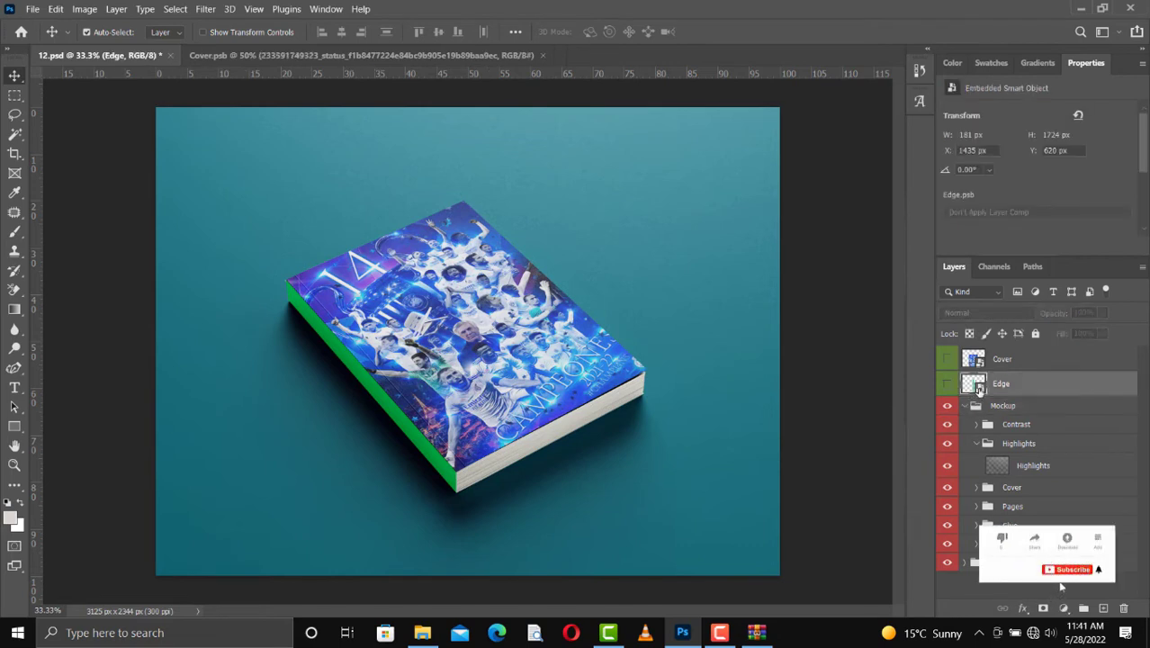
{"action": "double_click", "coordinate": [978, 388]}
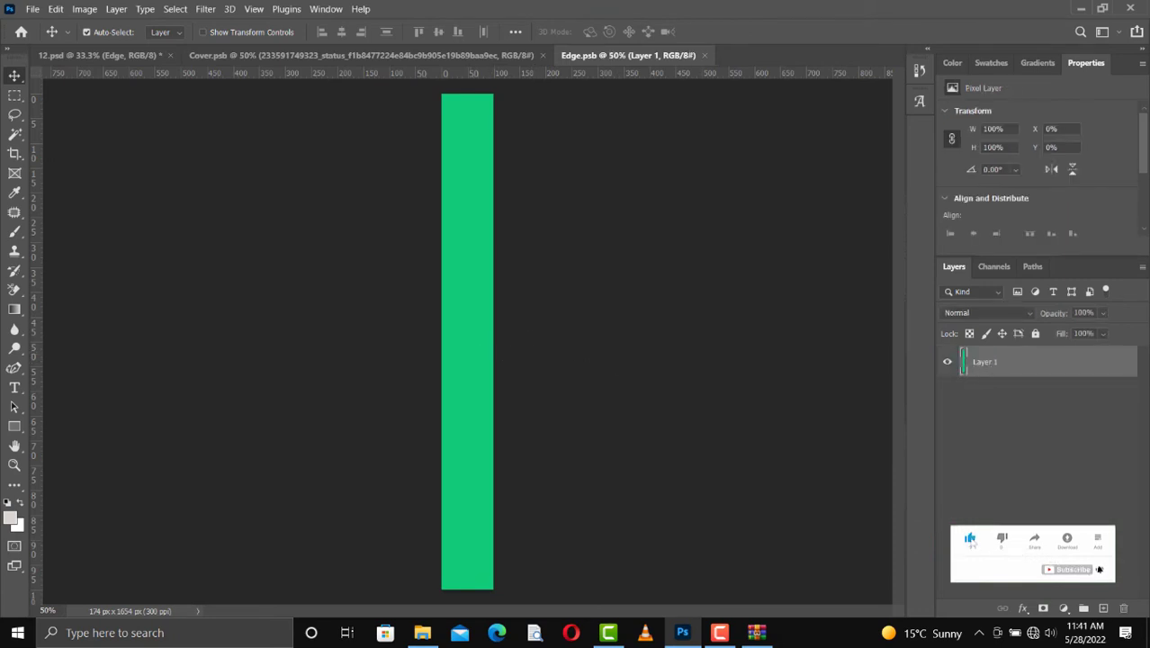
Step: Add a Solid Color fill layer above the green spine layer in Edge.psb, using blue #0331c5
{"action": "left_click", "coordinate": [1065, 608]}
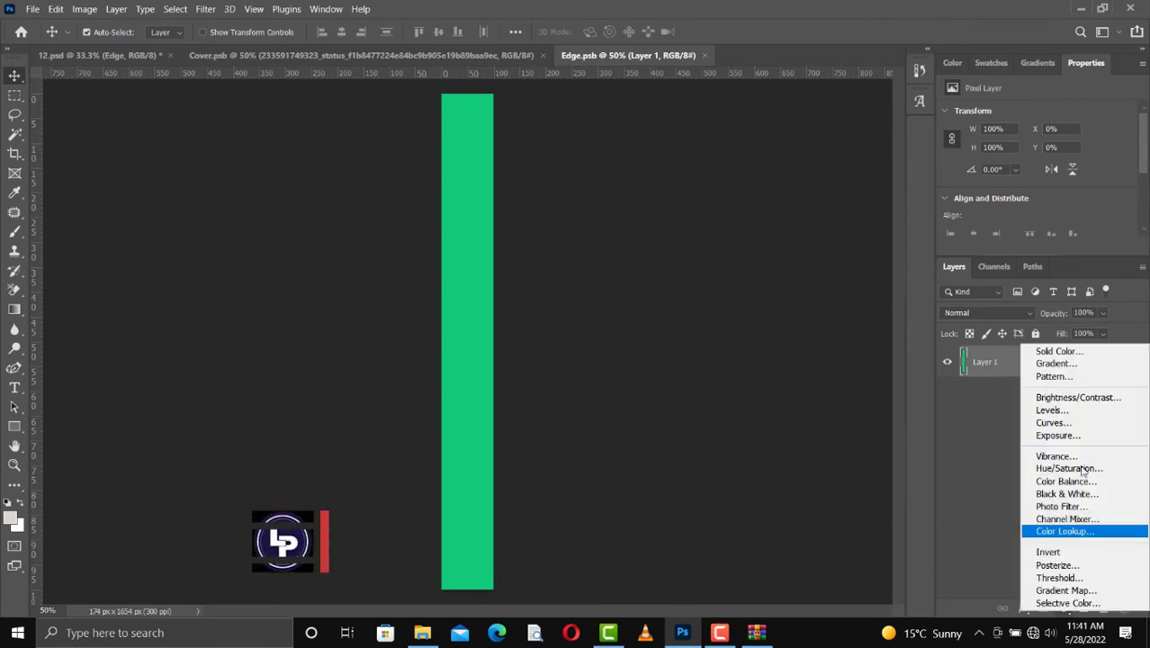
{"action": "left_click", "coordinate": [1058, 352]}
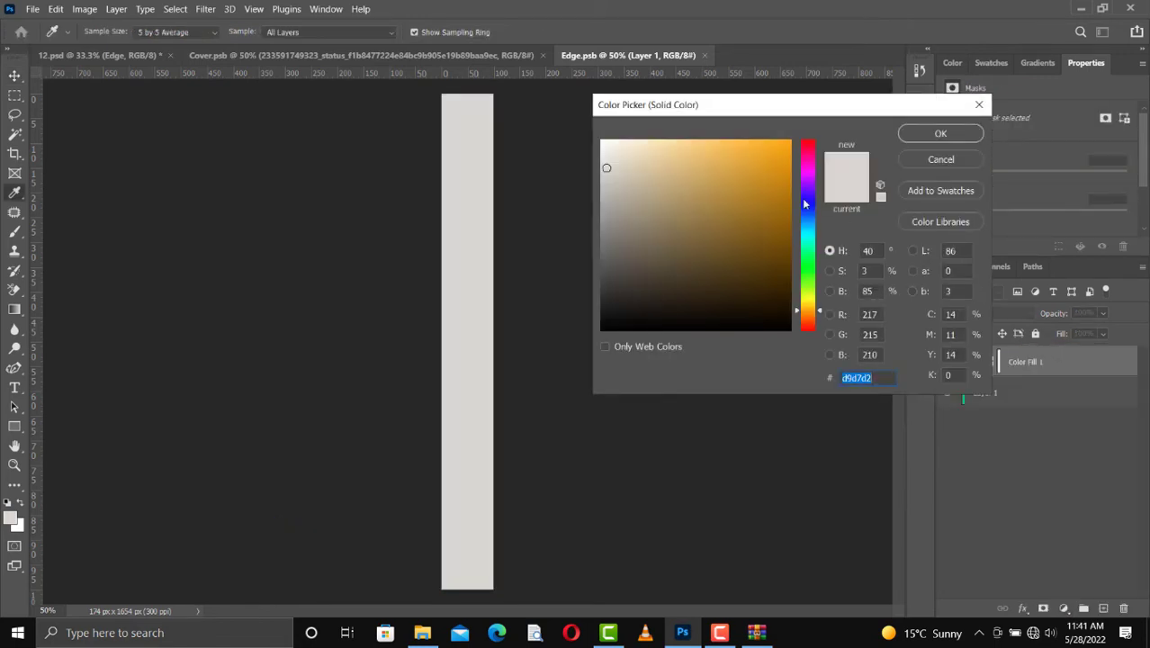
{"action": "left_click", "coordinate": [810, 201]}
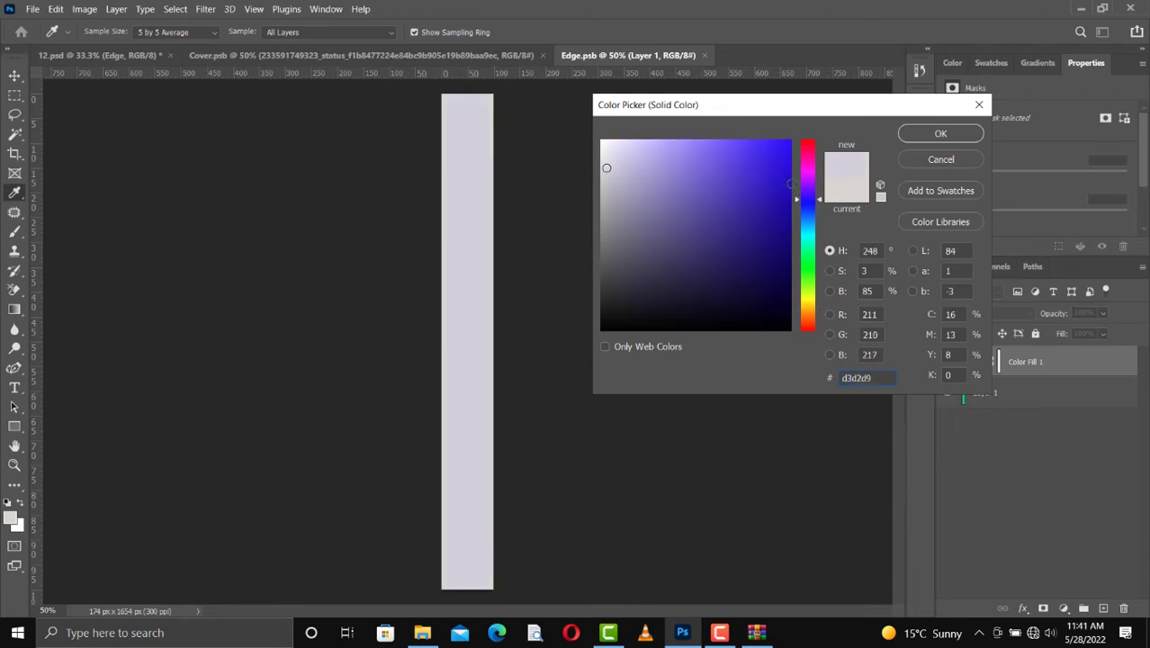
{"action": "left_click", "coordinate": [789, 183]}
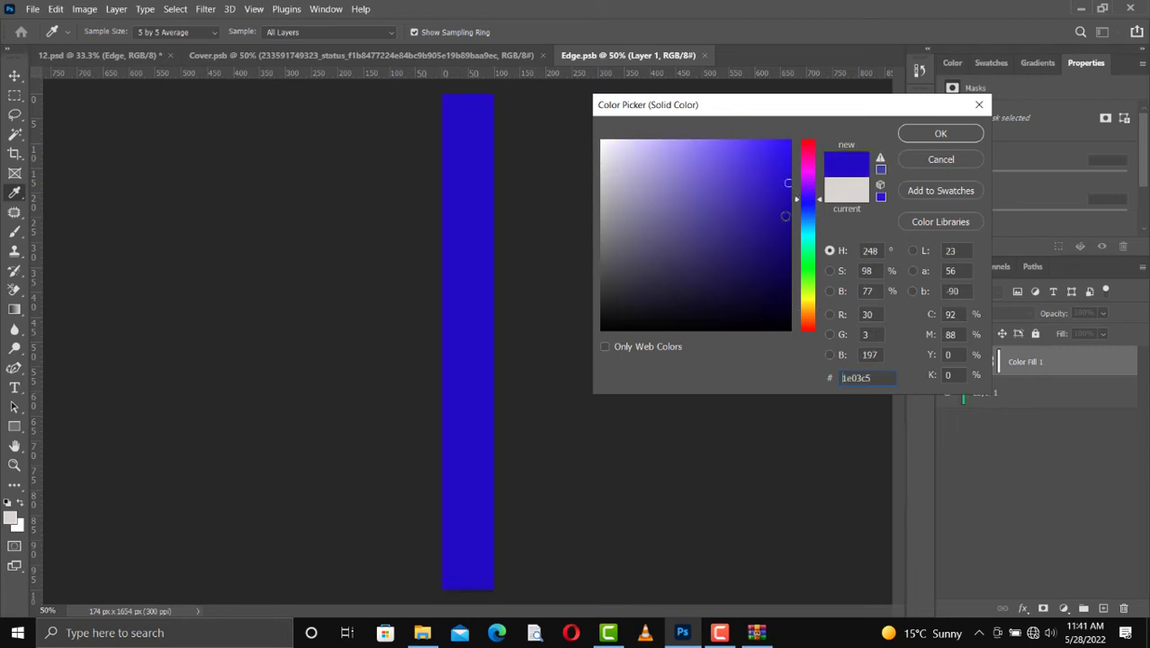
{"action": "left_click", "coordinate": [810, 222]}
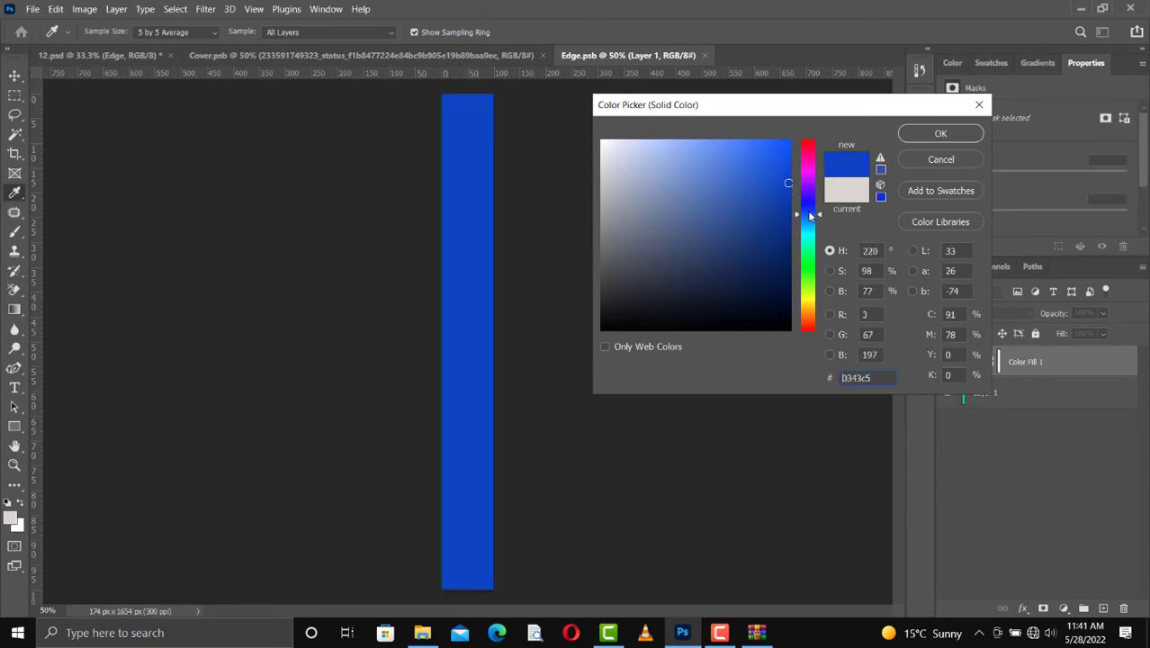
{"action": "left_click", "coordinate": [808, 214]}
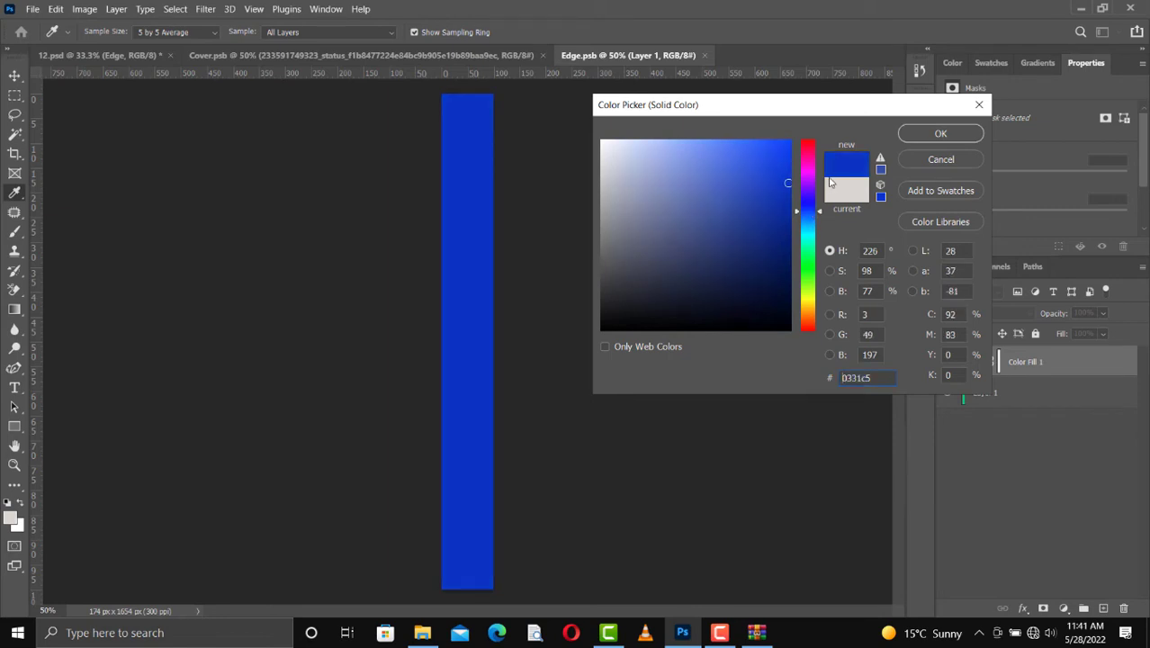
{"action": "left_click", "coordinate": [937, 134]}
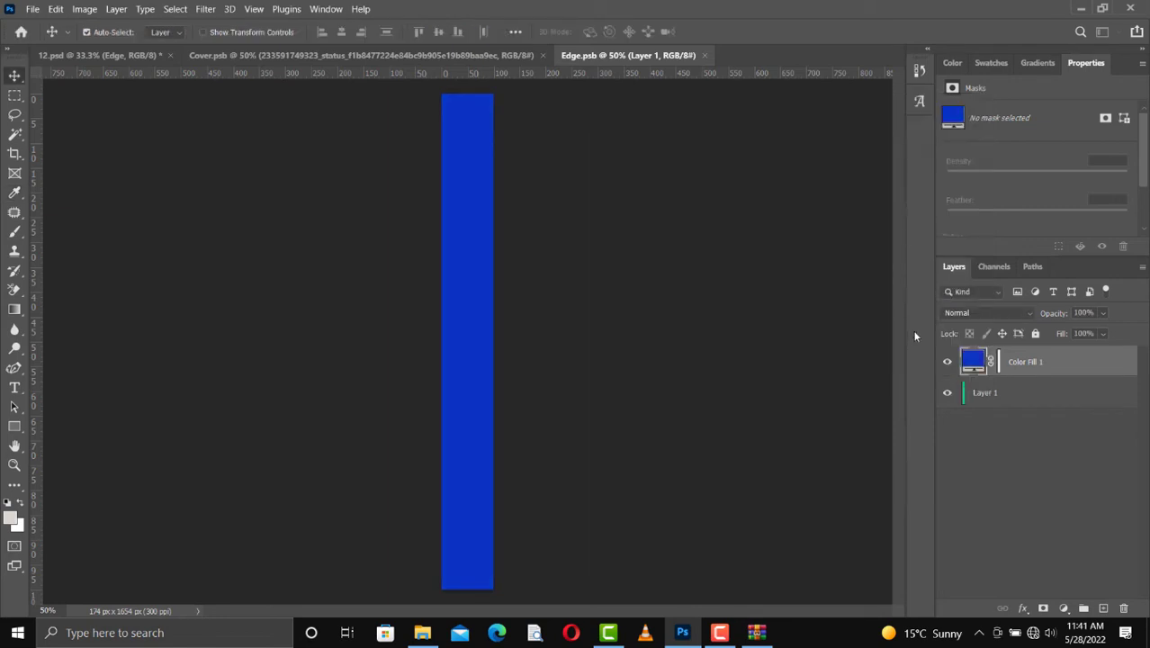
Step: Save Edge.psb to apply the blue spine and return to the 12.psd mockup
{"action": "key", "text": "ctrl+s"}
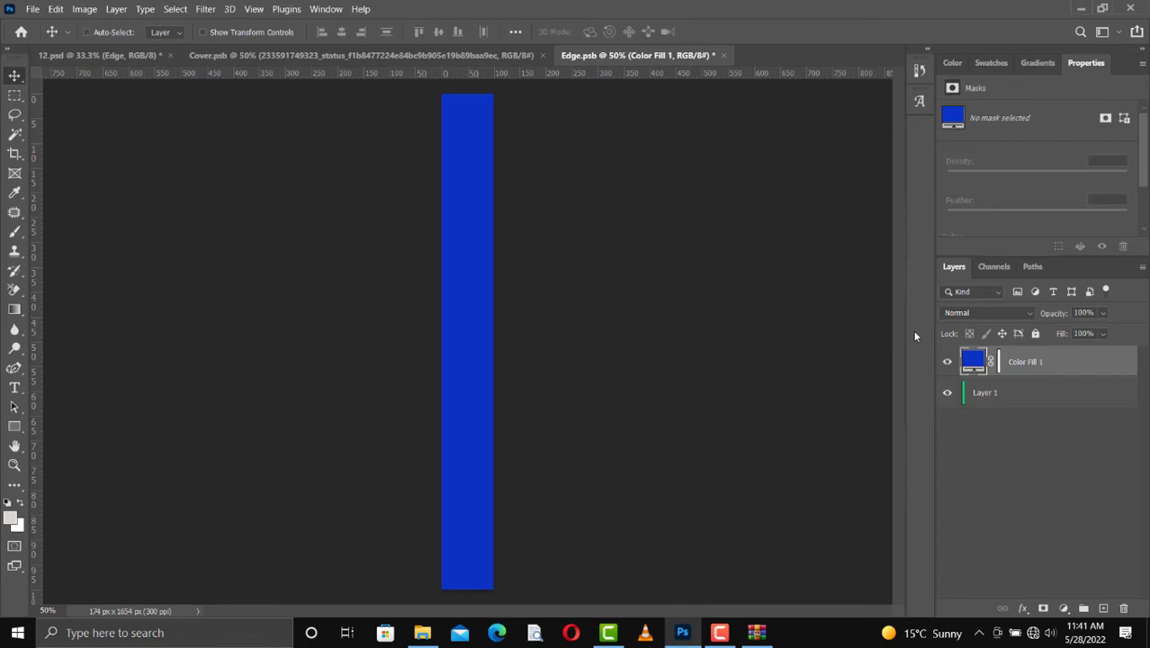
{"action": "left_click", "coordinate": [476, 56]}
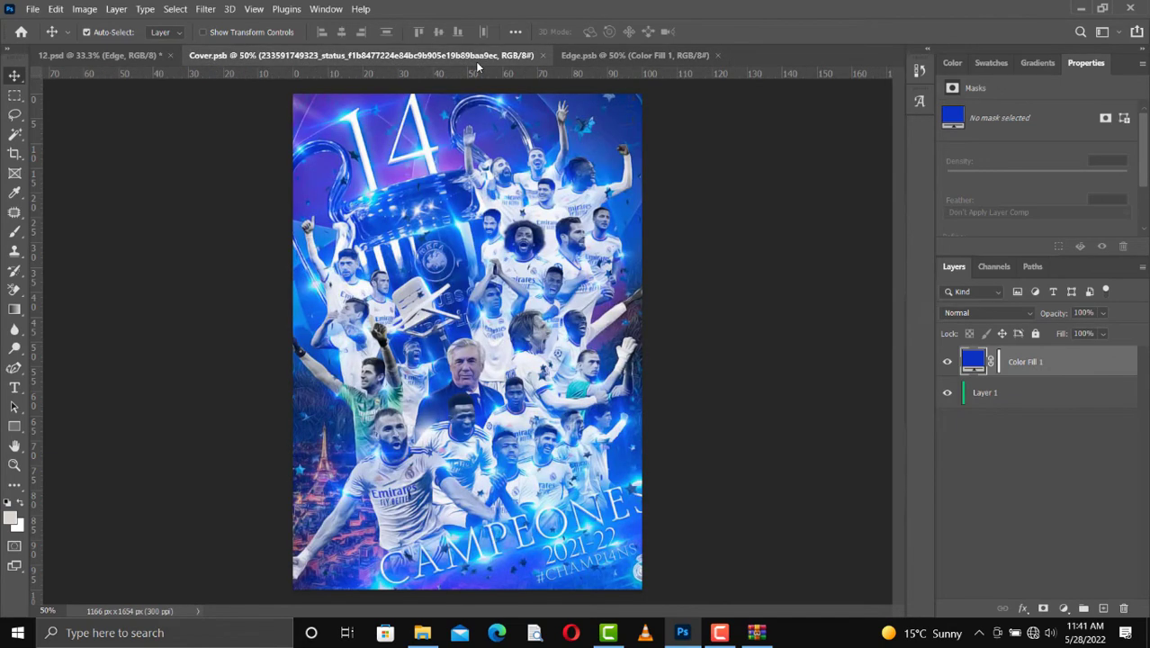
{"action": "left_click", "coordinate": [149, 56]}
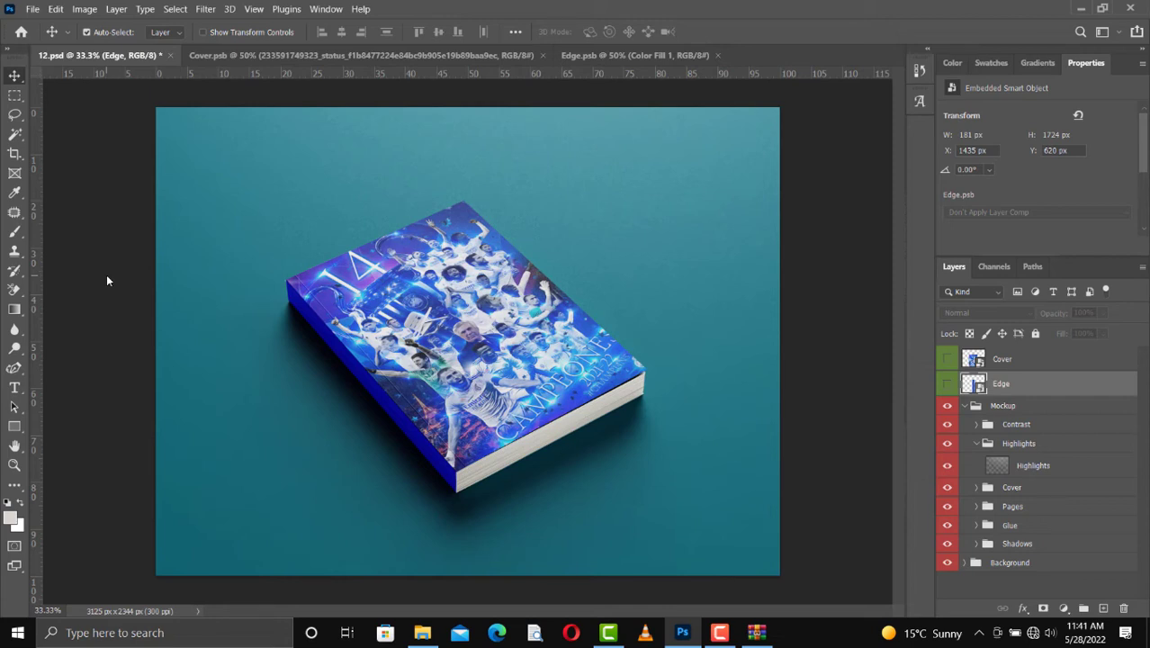
Step: Reopen the Edge smart object and copy the champions artwork layer from Cover.psb into it, placed at about X -559 px, Y 24 px
{"action": "double_click", "coordinate": [979, 387]}
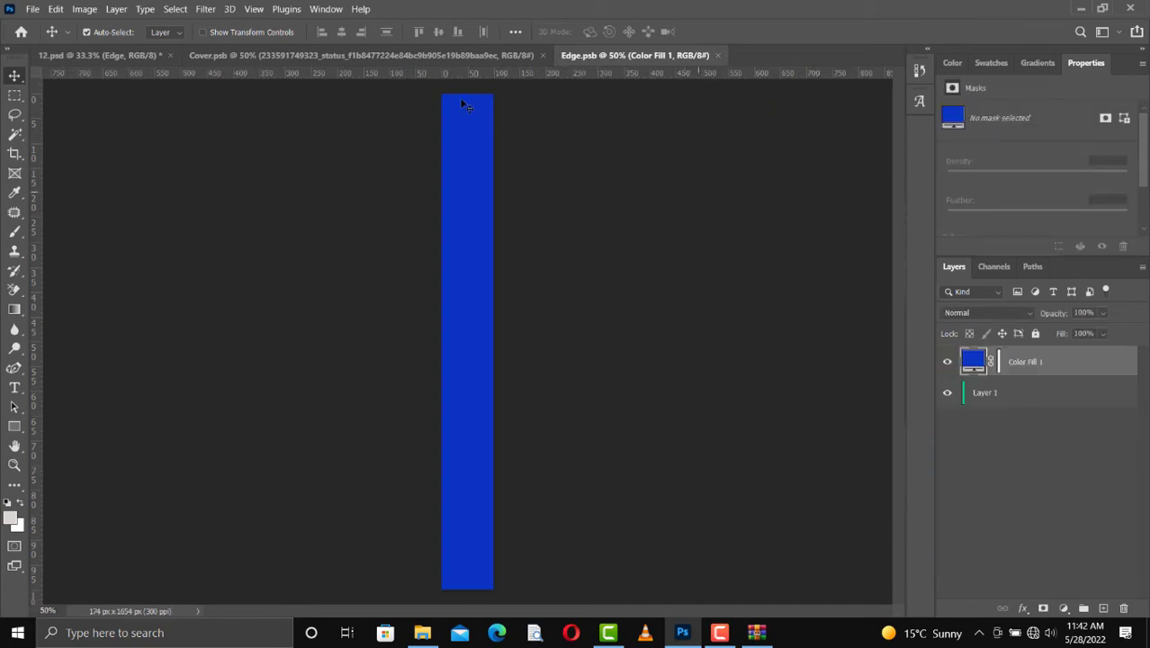
{"action": "left_click", "coordinate": [423, 55]}
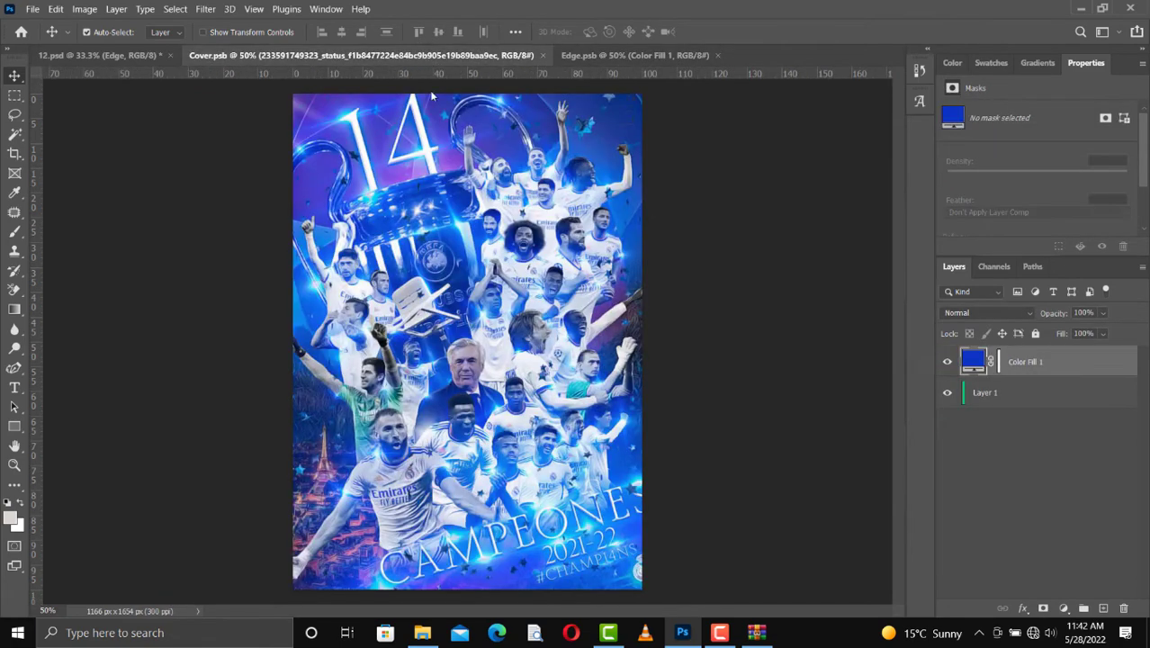
{"action": "left_click_drag", "start_coordinate": [513, 323], "coordinate": [630, 78]}
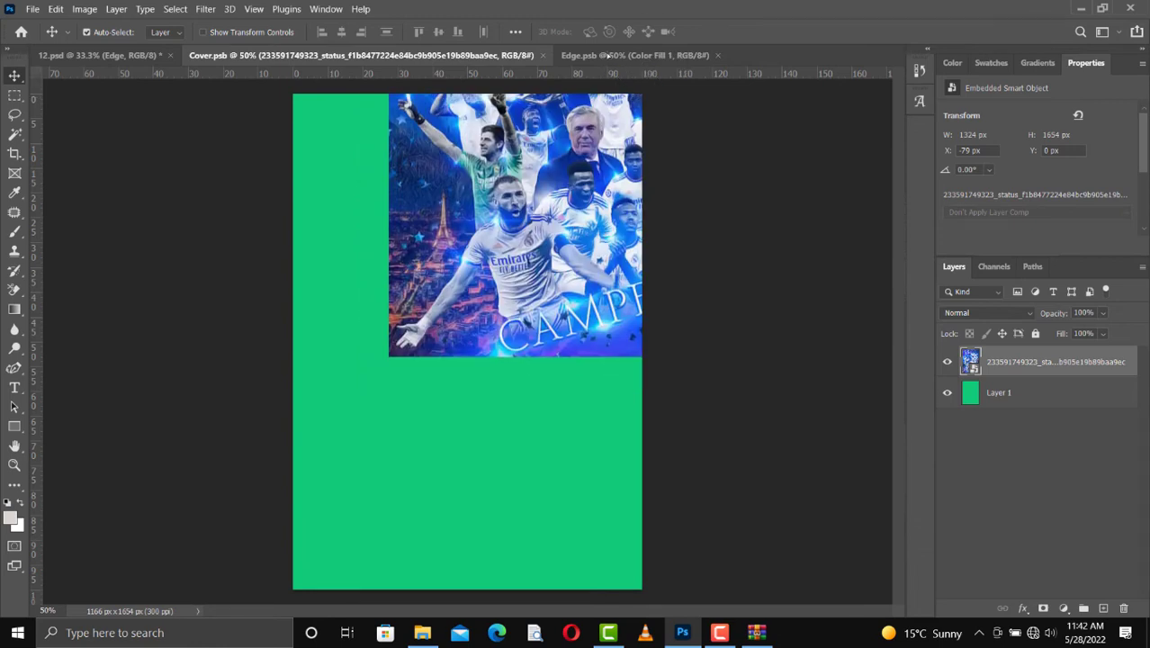
{"action": "left_click", "coordinate": [609, 55]}
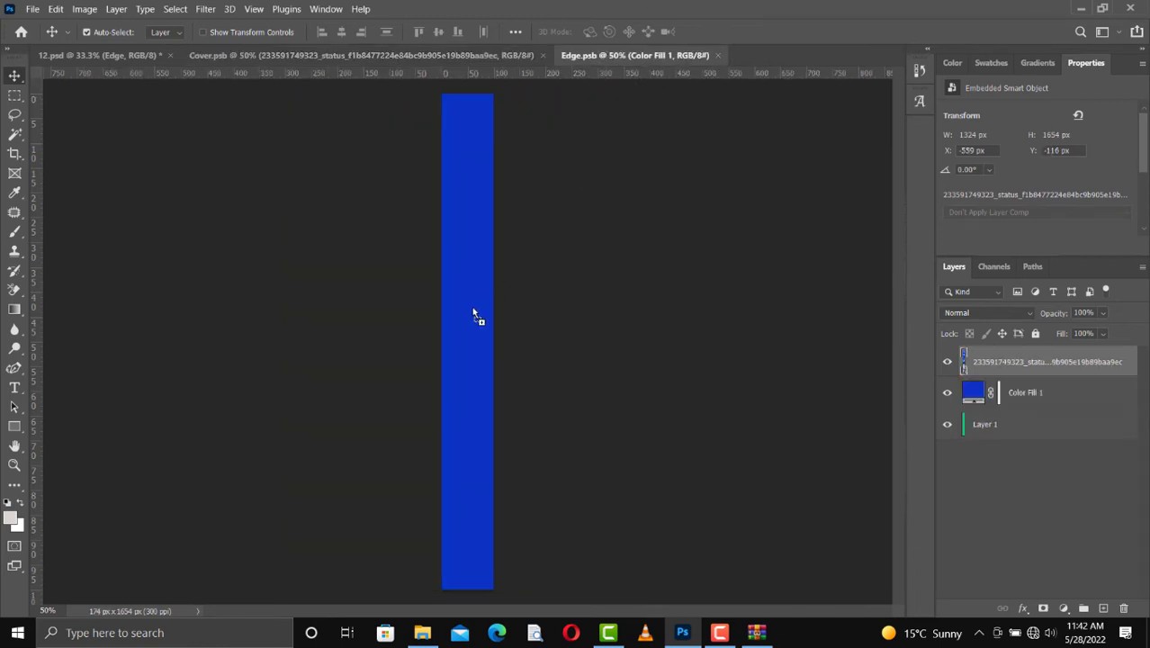
{"action": "left_click_drag", "start_coordinate": [472, 333], "coordinate": [471, 358]}
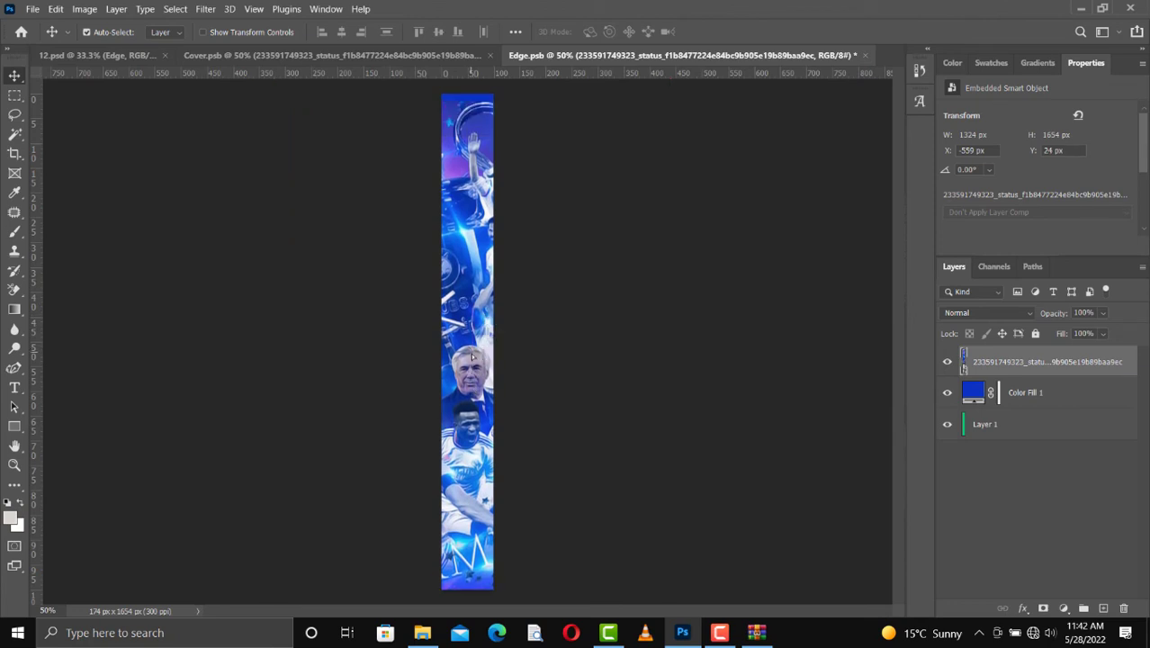
Step: Scale the spine artwork proportionally to about 1696 × 2120 px and place it at about X -742 px, Y -375 px, covering the whole spine
{"action": "key", "text": "ctrl+t"}
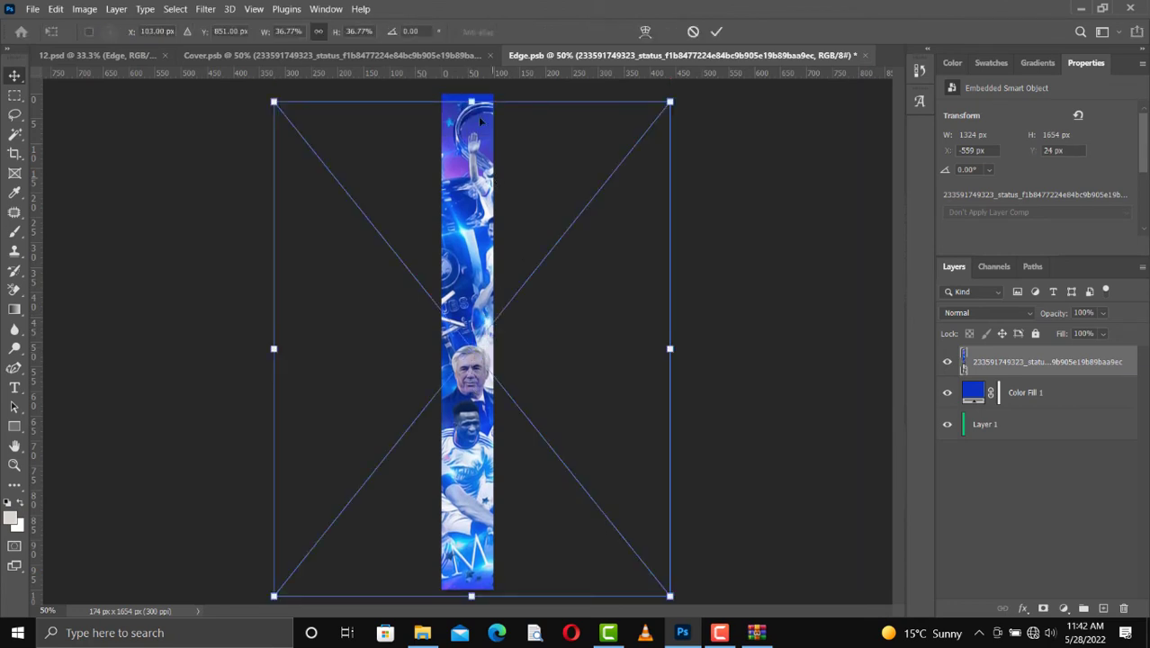
{"action": "left_click_drag", "start_coordinate": [471, 101], "coordinate": [438, 3]}
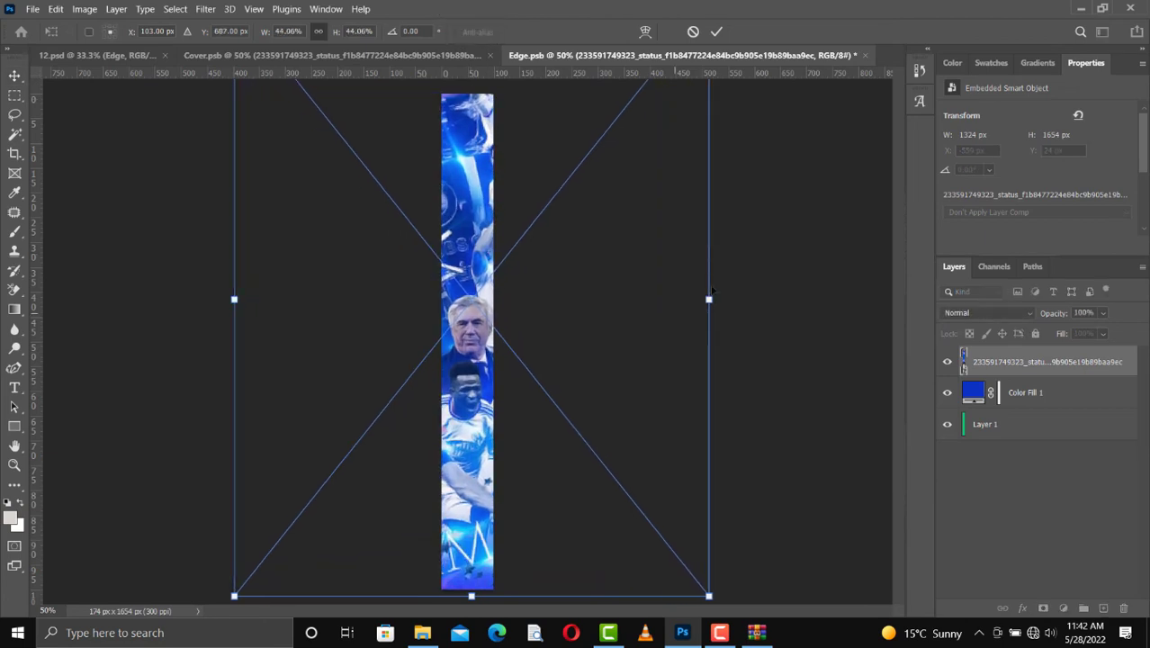
{"action": "left_click_drag", "start_coordinate": [711, 299], "coordinate": [745, 327]}
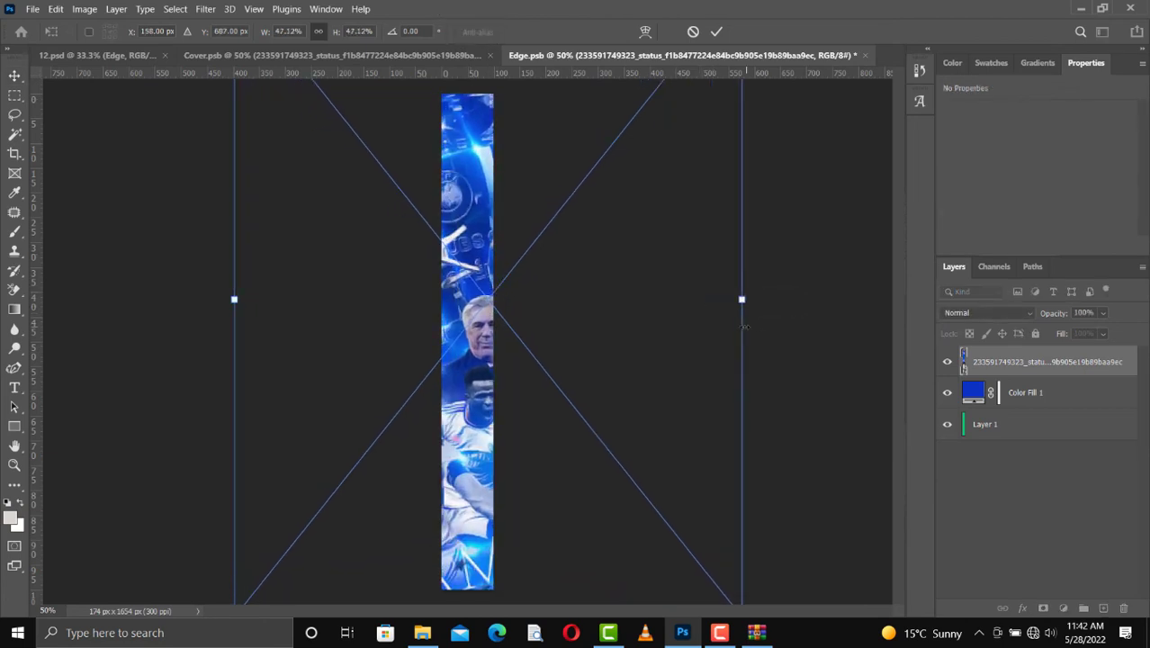
{"action": "left_click_drag", "start_coordinate": [578, 305], "coordinate": [564, 302]}
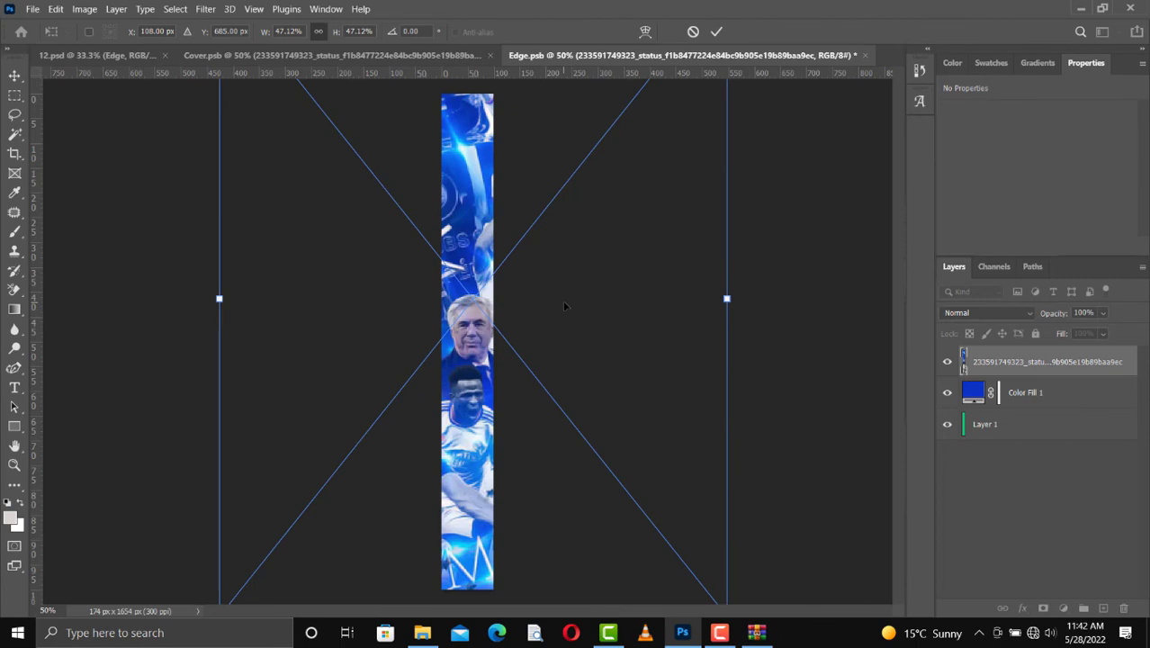
{"action": "key", "text": "Return"}
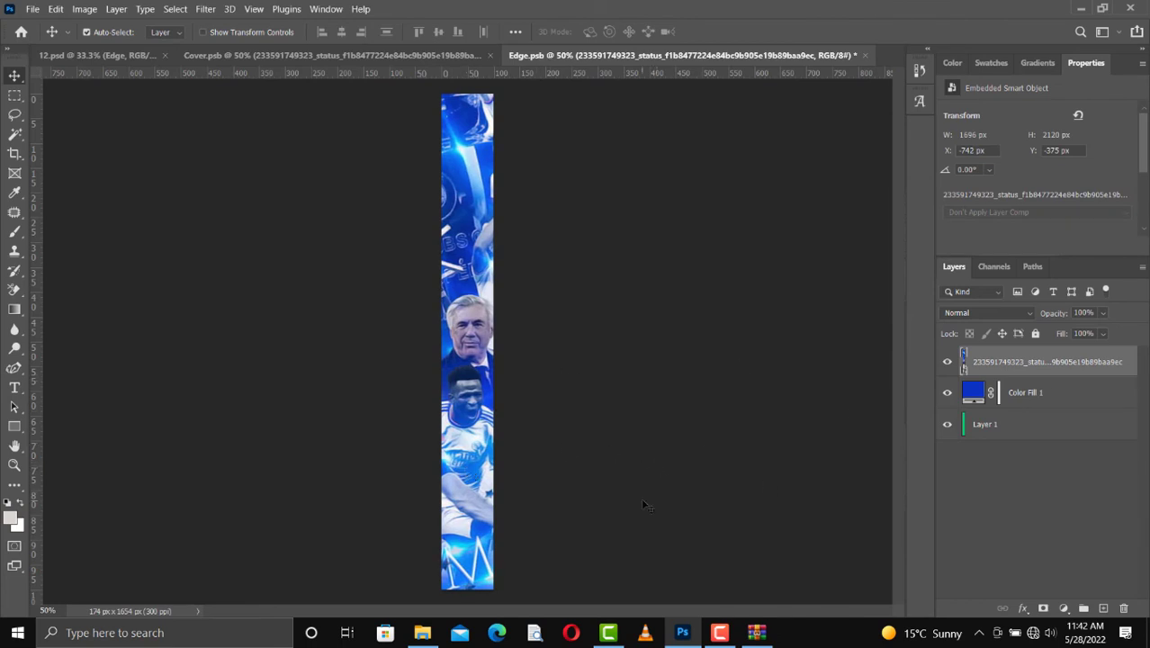
Step: Save Edge.psb with the artwork on the spine and switch back to the 12.psd document
{"action": "key", "text": "ctrl+s"}
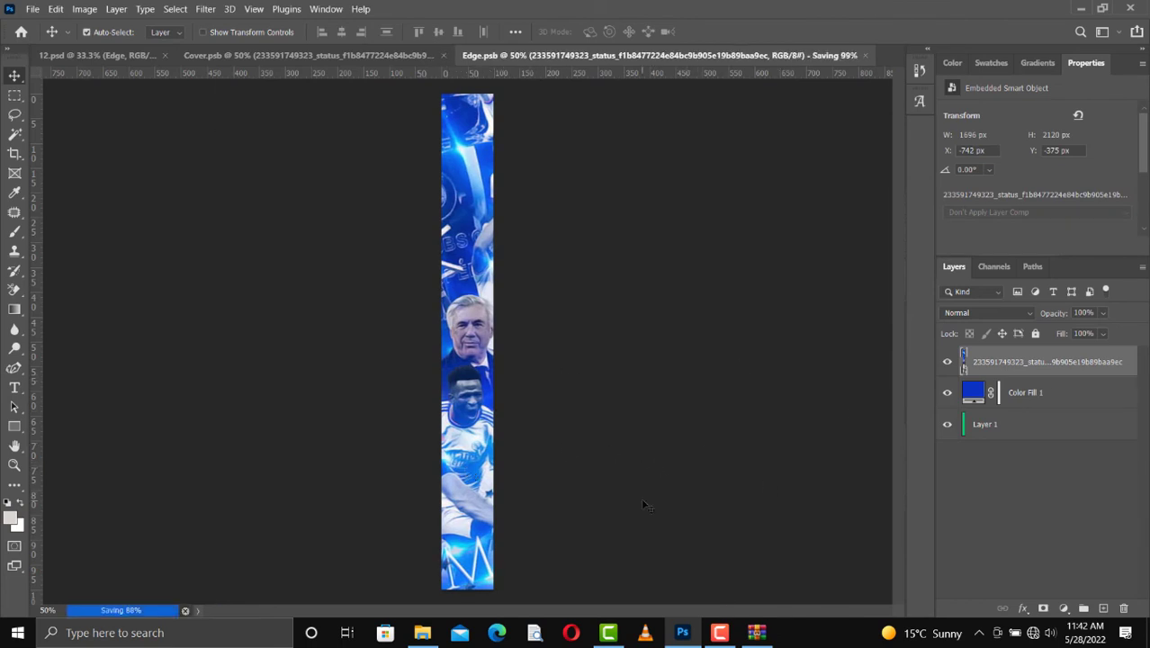
{"action": "left_click", "coordinate": [134, 57]}
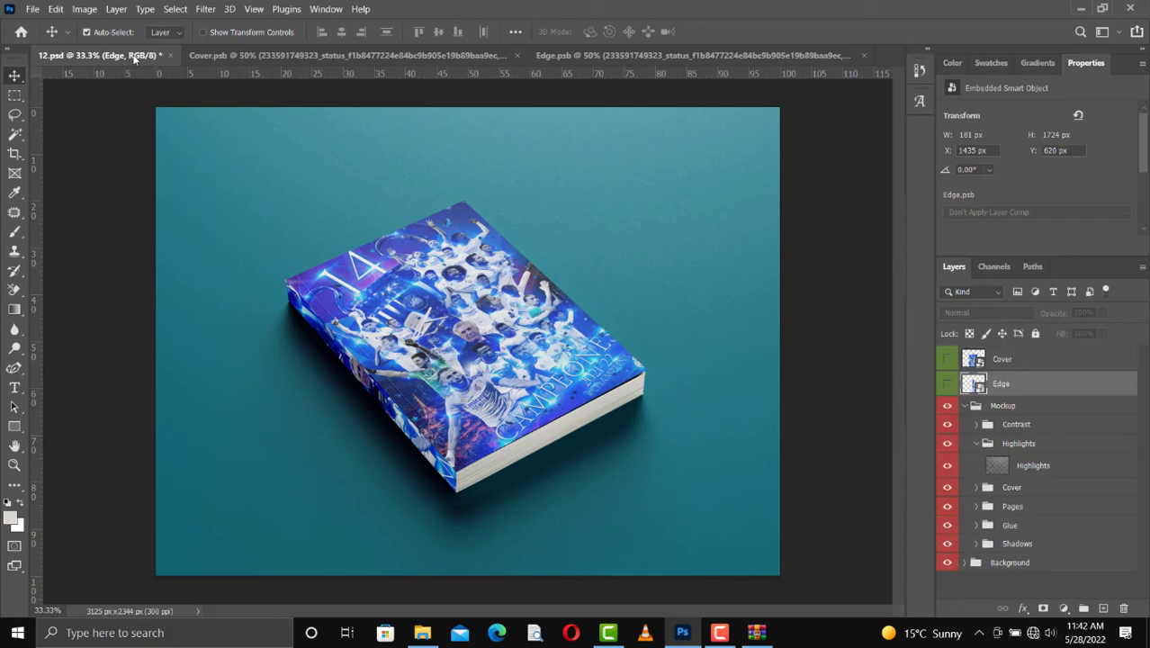